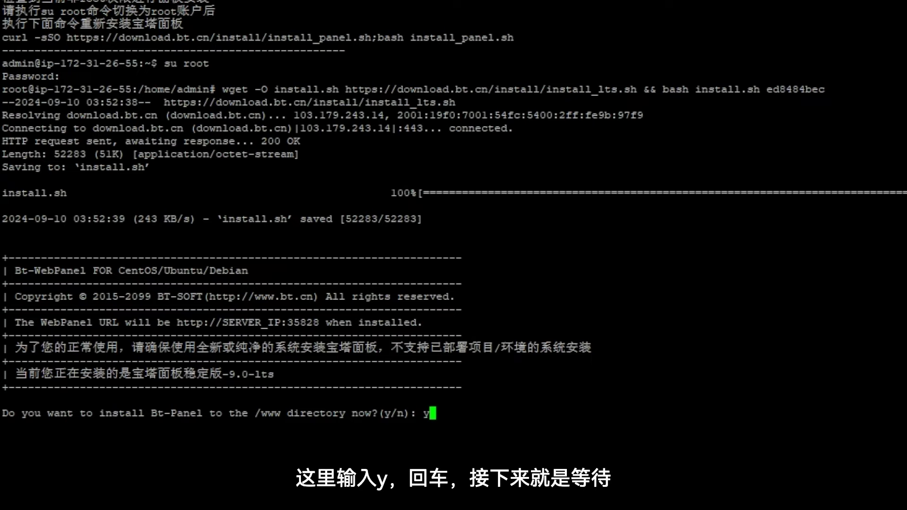
# - Confirm the BaoTa installation and copy the panel addresses, username and password for saving
pyautogui.press('Return')
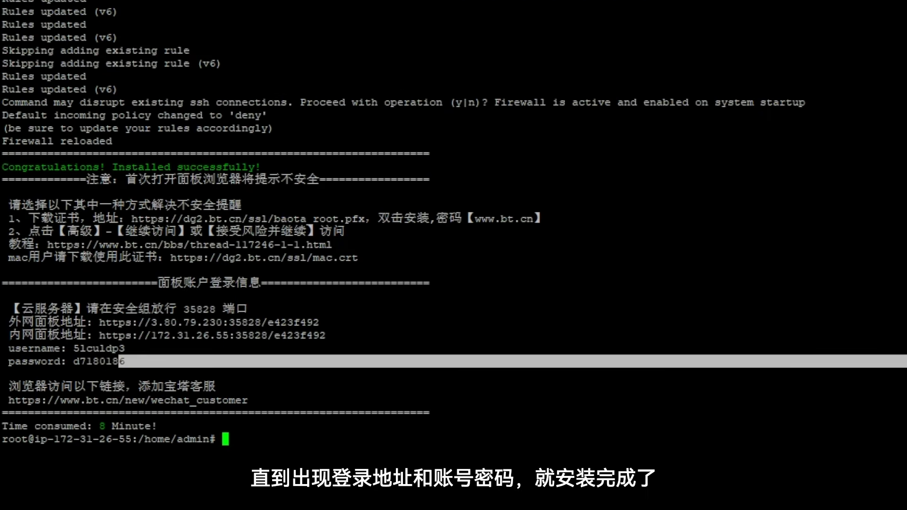
pyautogui.moveTo(118, 361); pyautogui.dragTo(2, 308)
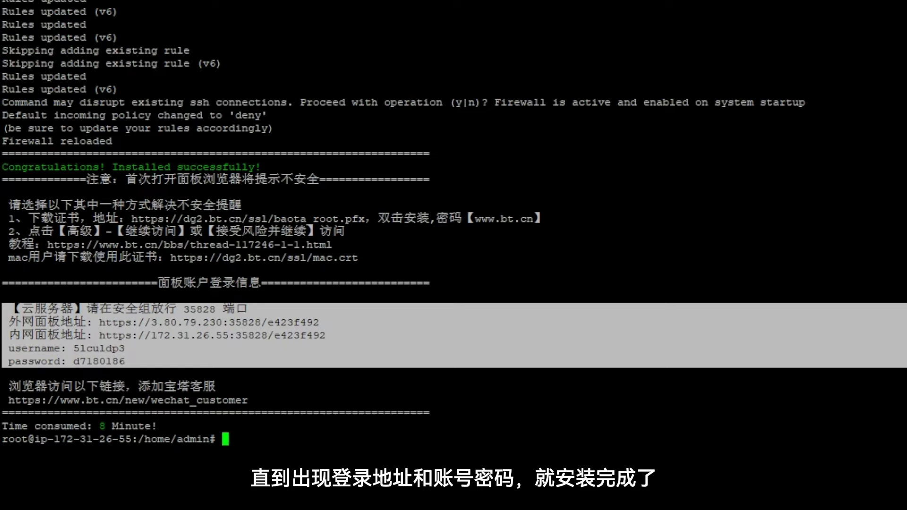
pyautogui.hotkey('ctrl', 'c')
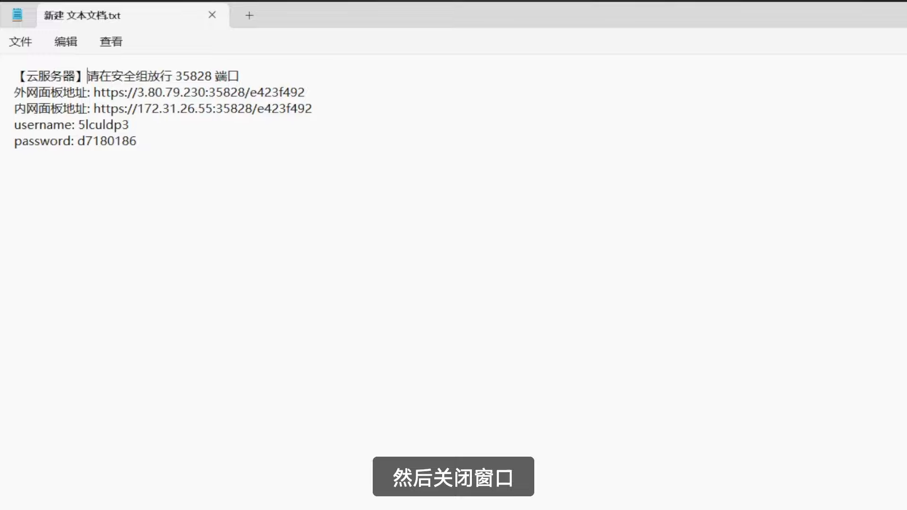
pyautogui.hotkey('shift', 'End')
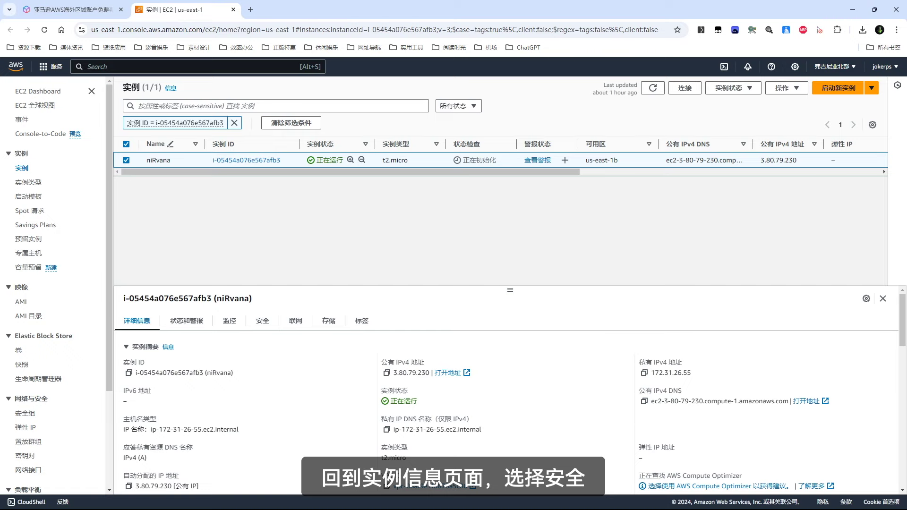
# - Add an inbound rule to the instance's security group allowing custom TCP port 35828 from 0.0.0.0/0
pyautogui.click(266, 323)
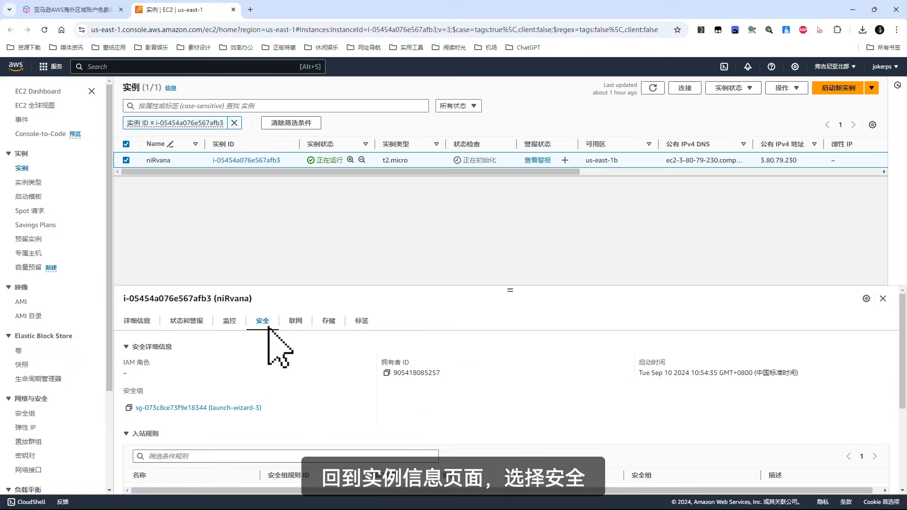
pyautogui.click(222, 412)
pyautogui.click(834, 317)
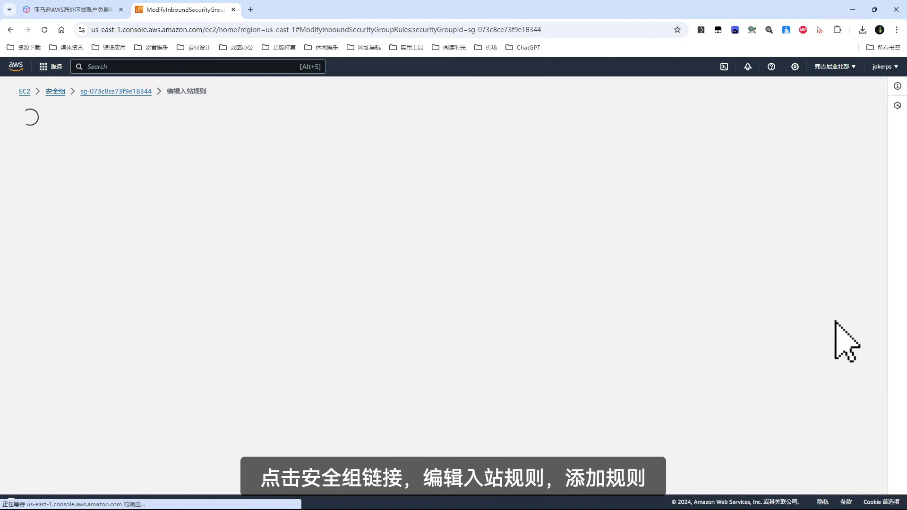
pyautogui.click(62, 292)
pyautogui.doubleClick(385, 285)
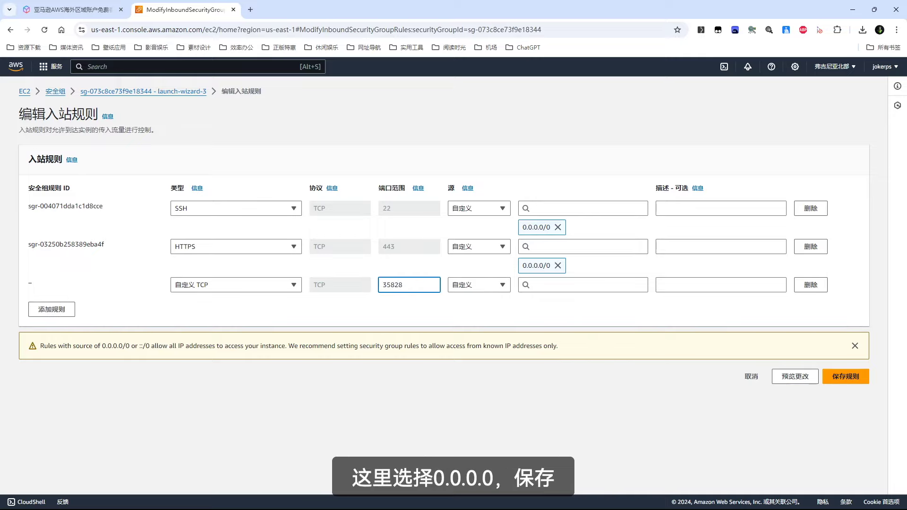
pyautogui.click(576, 284)
pyautogui.click(568, 321)
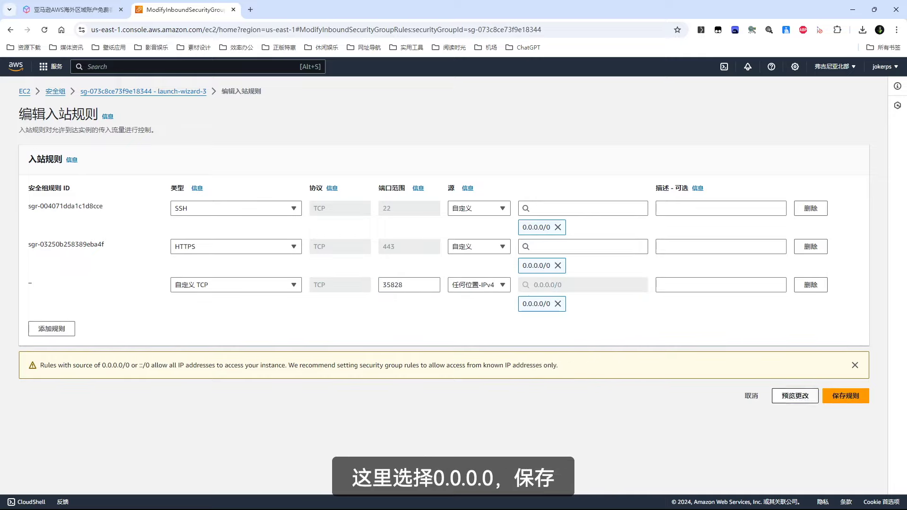
pyautogui.click(845, 395)
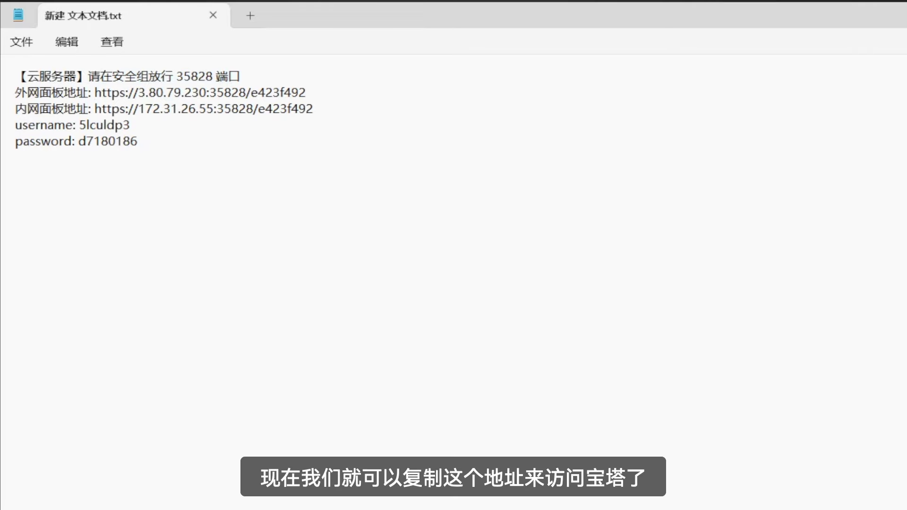
pyautogui.moveTo(95, 92); pyautogui.dragTo(308, 92)
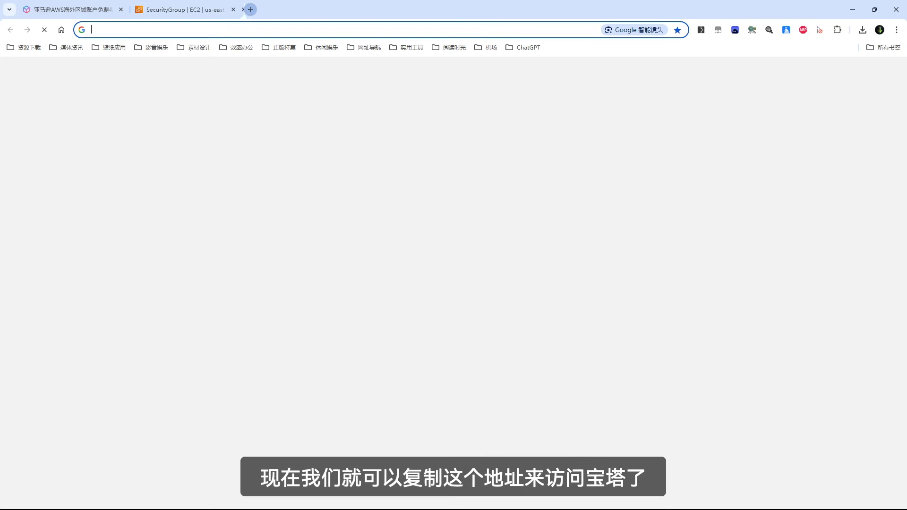
# - Load the external panel address in a new tab, proceeding past the security warning
pyautogui.hotkey('ctrl', 't')
pyautogui.hotkey('ctrl', 'v')
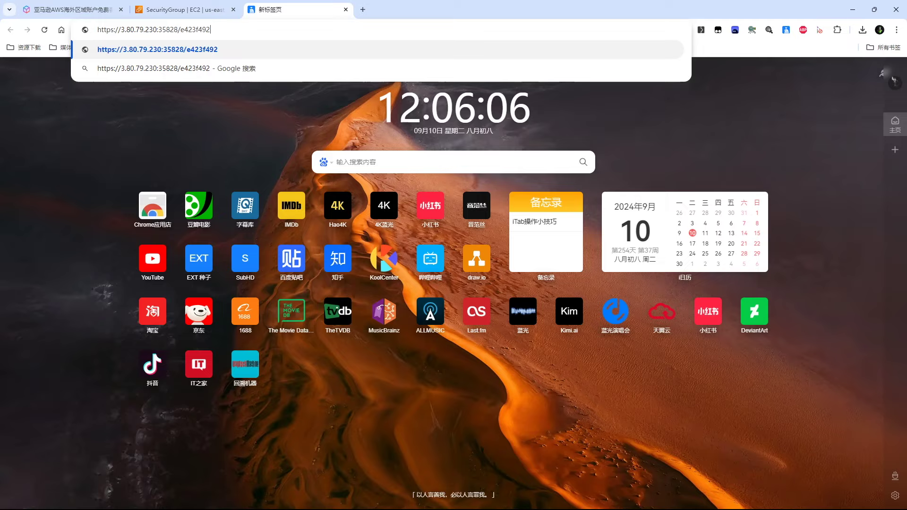
pyautogui.press('Return')
pyautogui.click(325, 311)
pyautogui.click(354, 372)
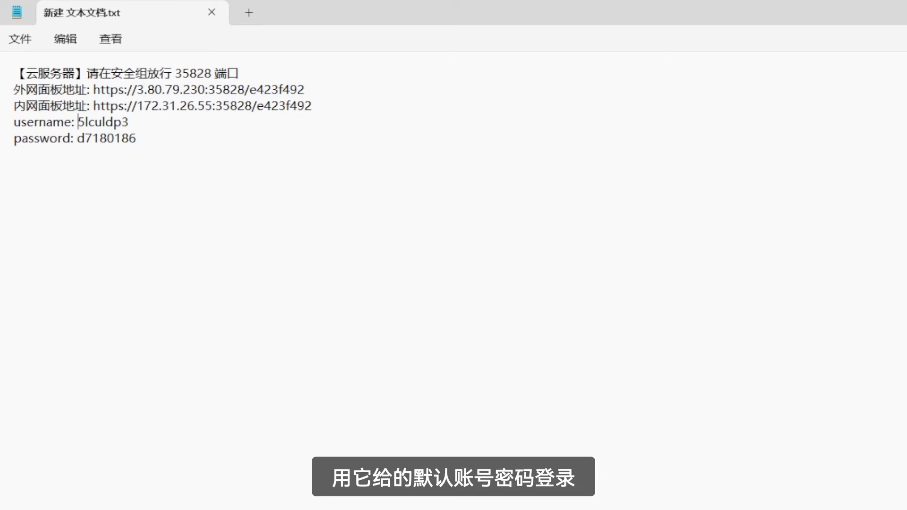
# - Bind the BaoTa account with the saved username and password, then start the recommended LNMP install
pyautogui.doubleClick(103, 121)
pyautogui.doubleClick(107, 138)
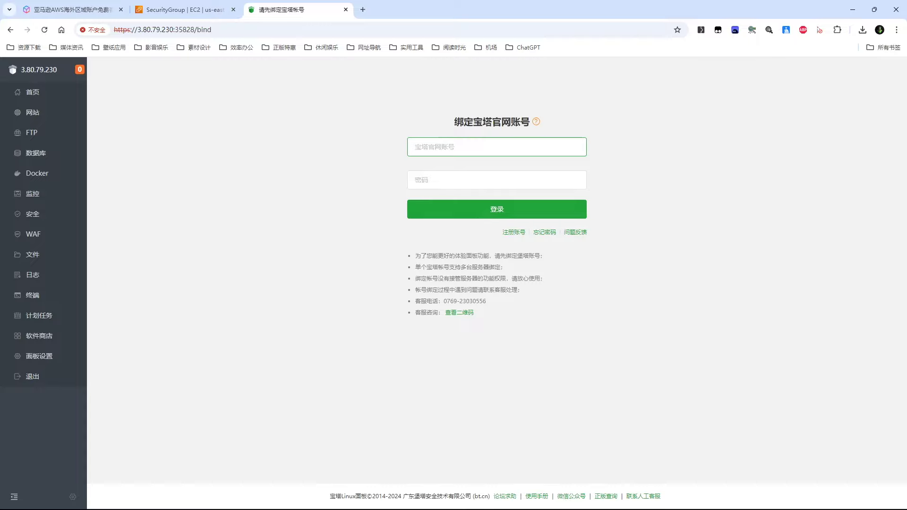
pyautogui.write('xxxxxxxxxxx')
pyautogui.click(473, 179)
pyautogui.write('xxxxxxxxxxx')
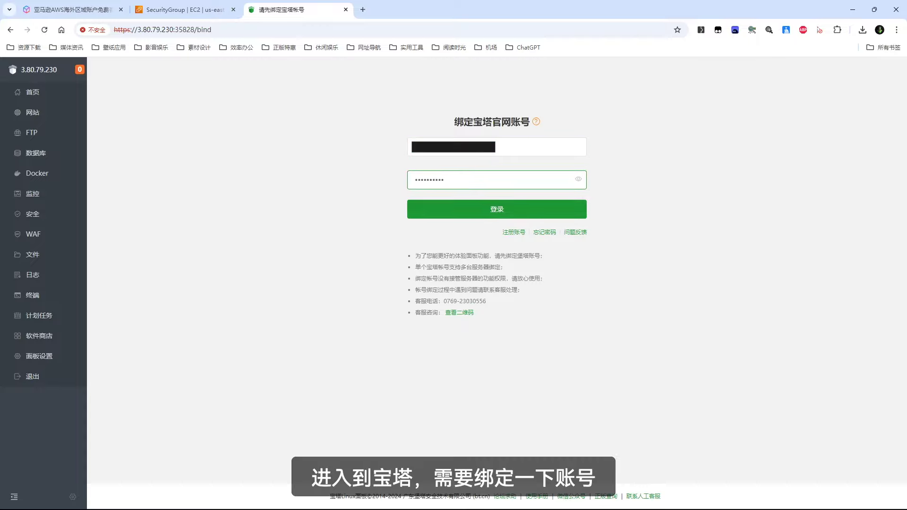
pyautogui.press('Return')
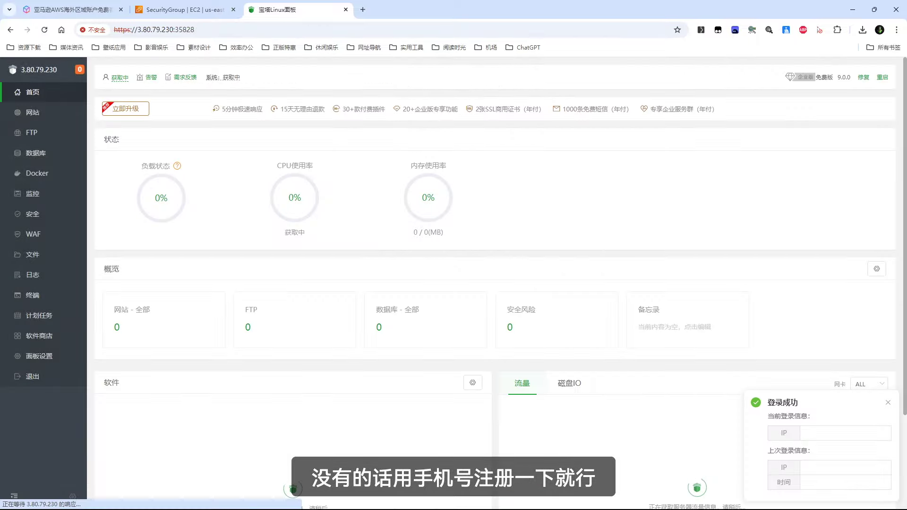
pyautogui.click(319, 379)
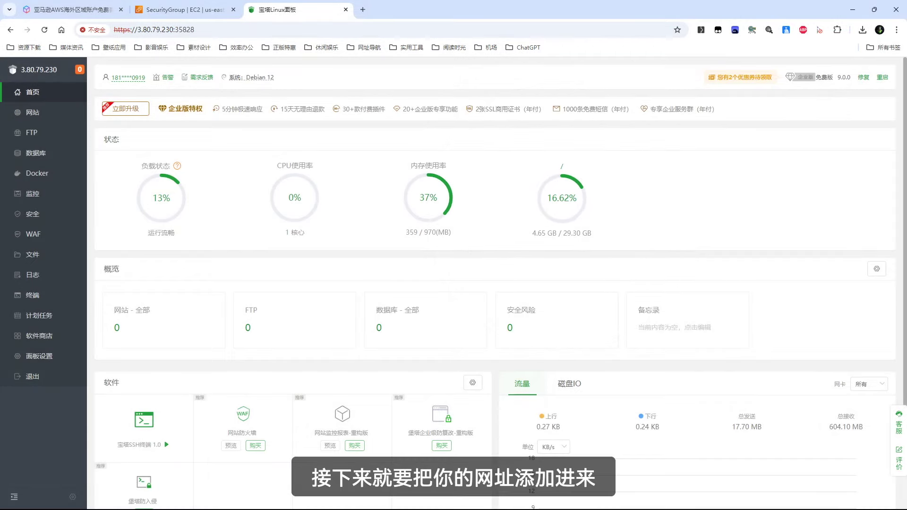
# - Create the site 3.80.79.230 with a MySQL database and open its settings
pyautogui.click(57, 118)
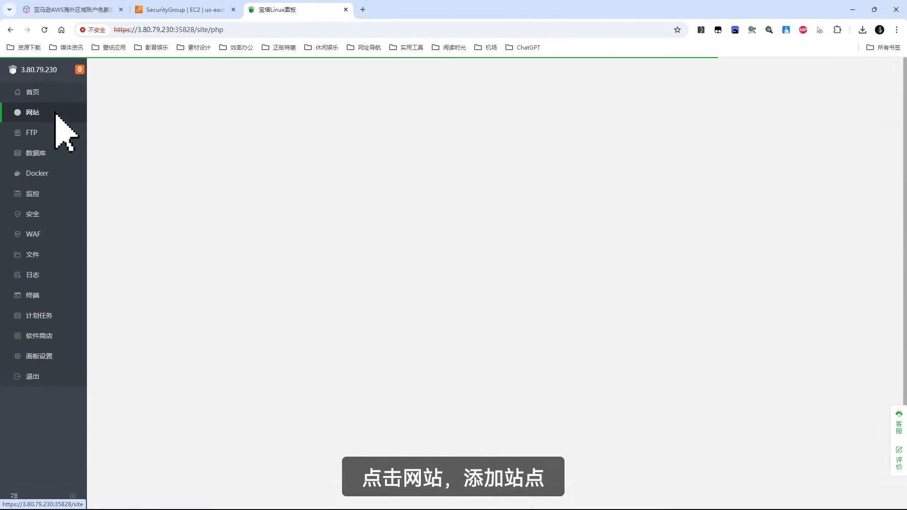
pyautogui.click(133, 115)
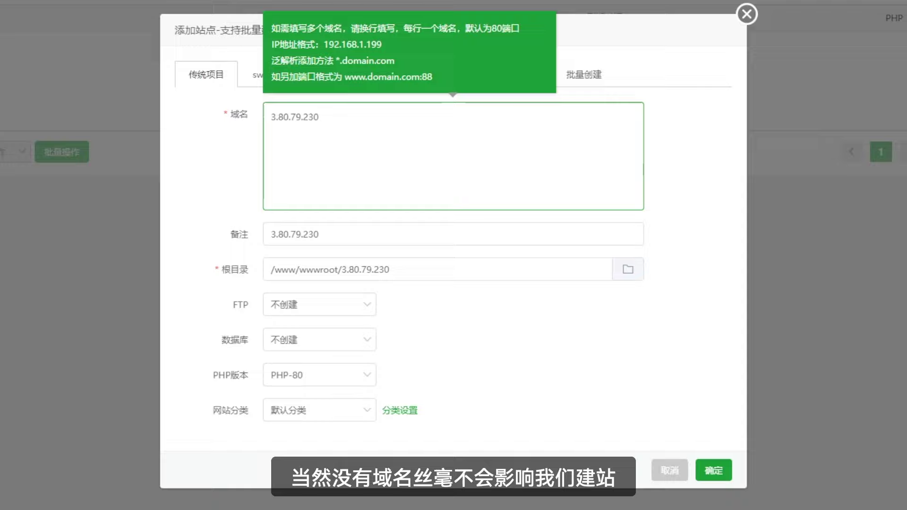
pyautogui.click(364, 340)
pyautogui.click(293, 403)
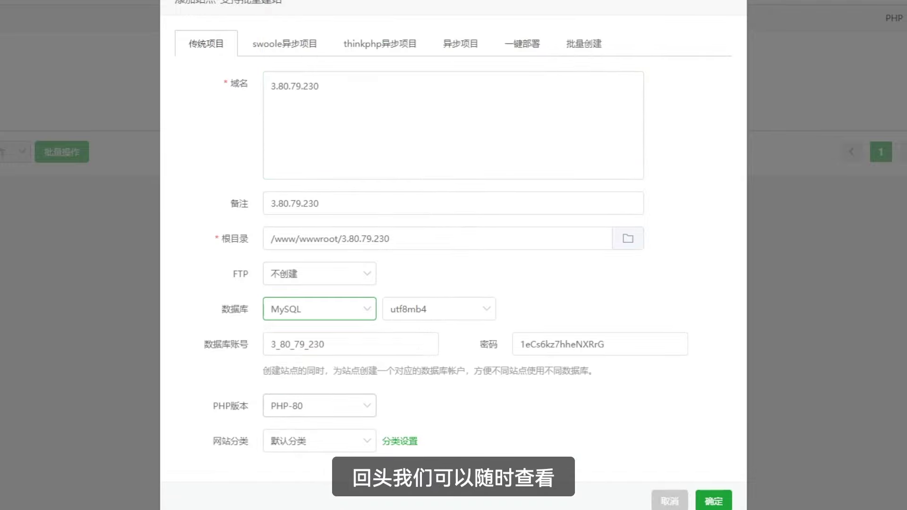
pyautogui.click(713, 500)
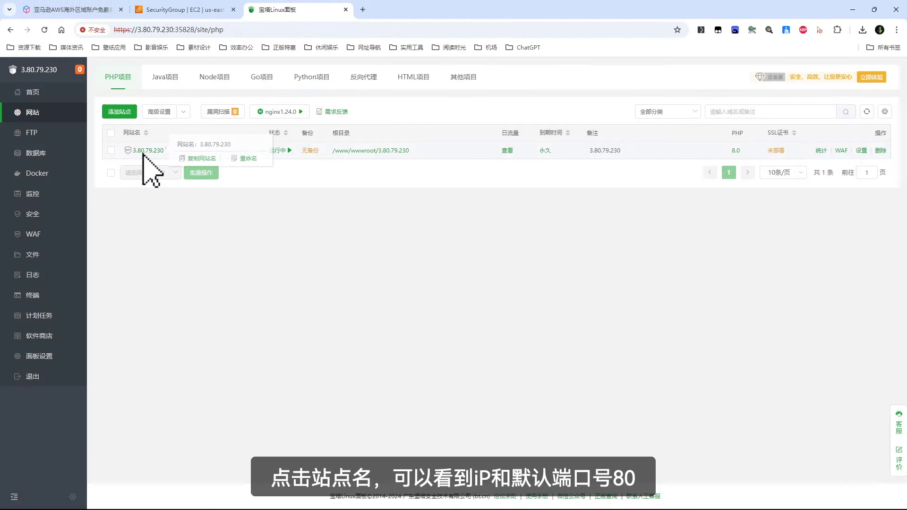
pyautogui.click(148, 150)
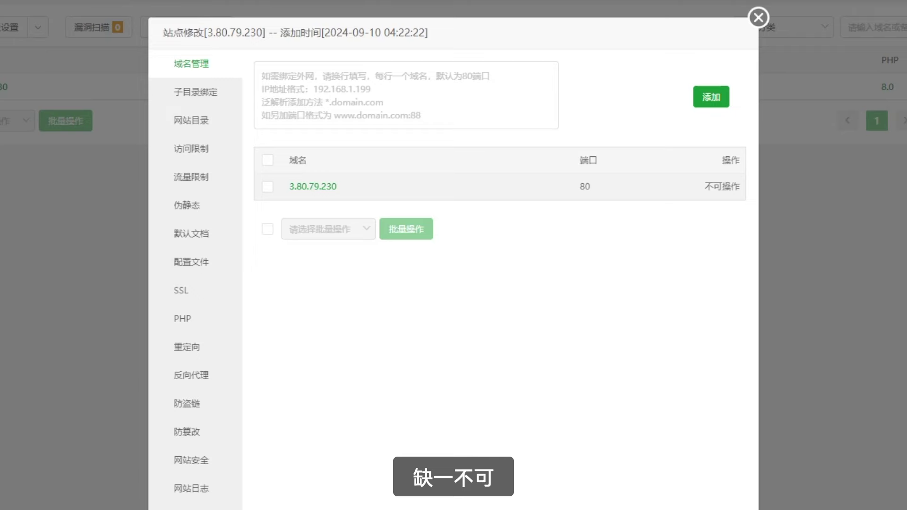
# - Select the site's port 80 in the domain list
pyautogui.doubleClick(584, 186)
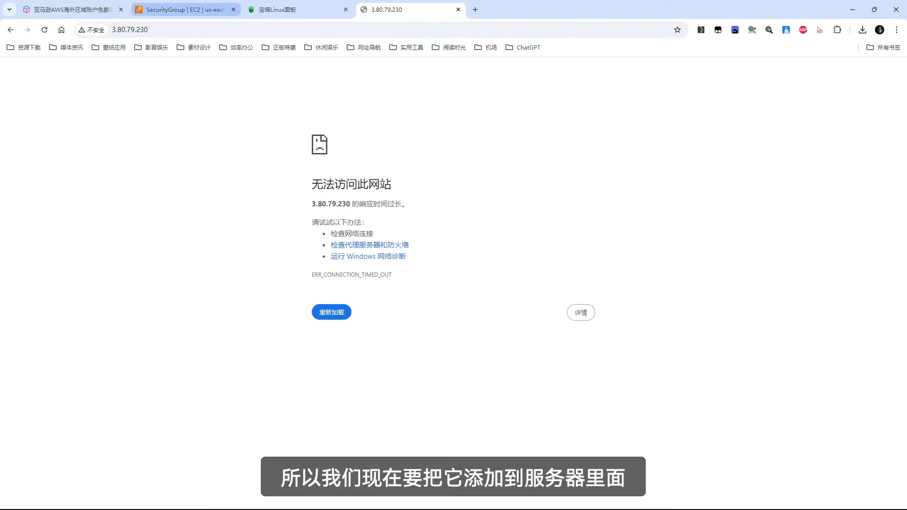
# - Add a fourth inbound rule allowing HTTP port 80 from 0.0.0.0/0 and save
pyautogui.click(184, 10)
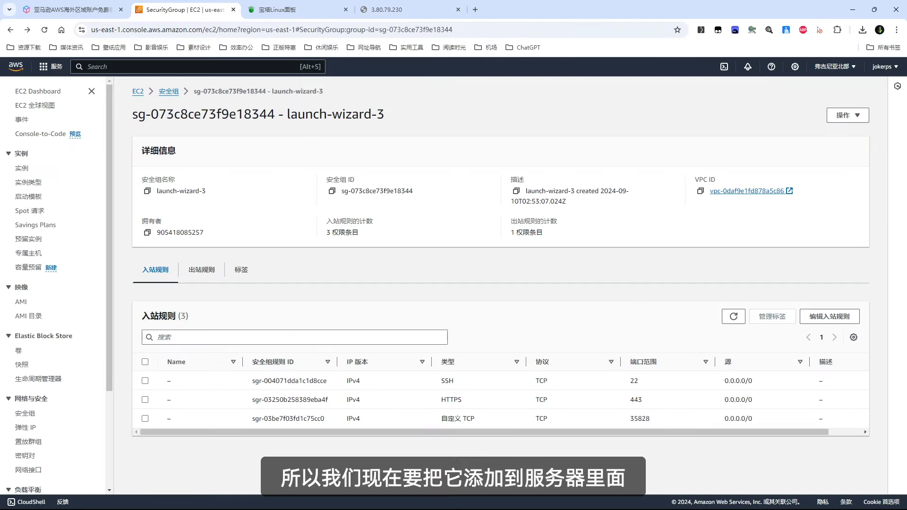
pyautogui.click(848, 318)
pyautogui.click(70, 331)
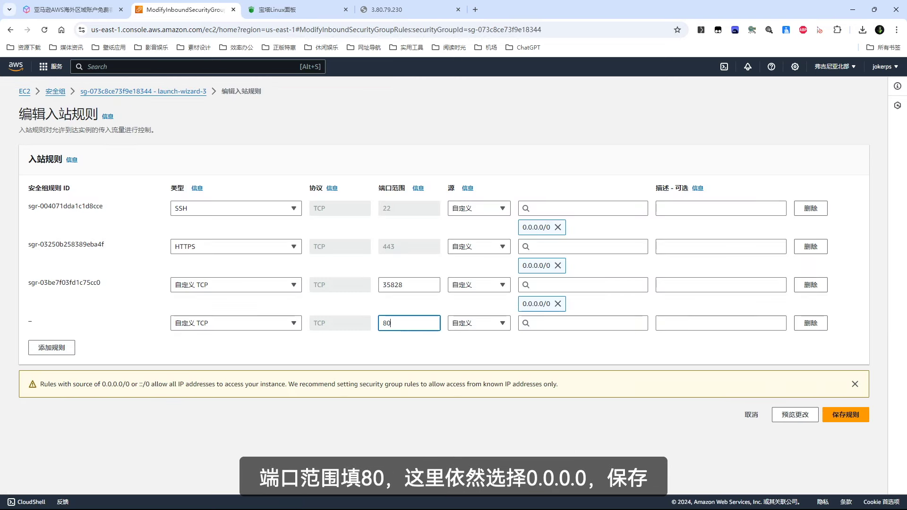
pyautogui.click(583, 323)
pyautogui.click(564, 360)
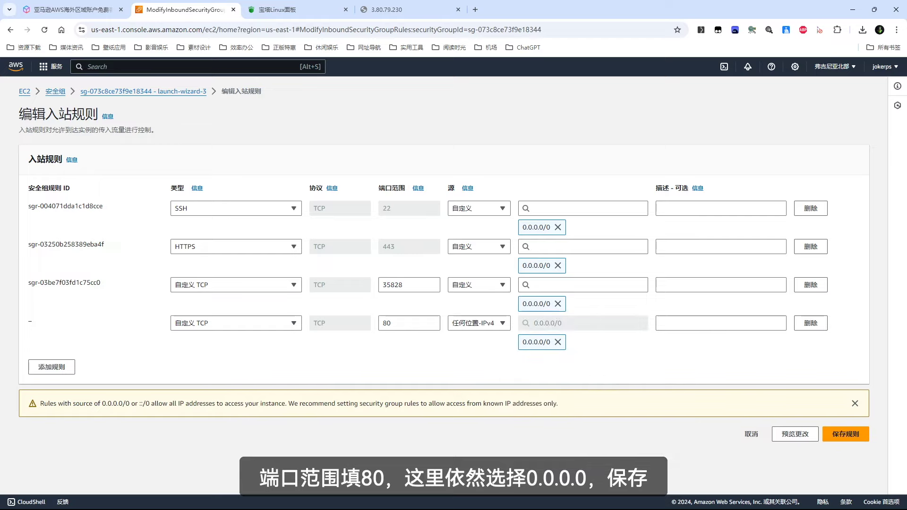
pyautogui.click(845, 434)
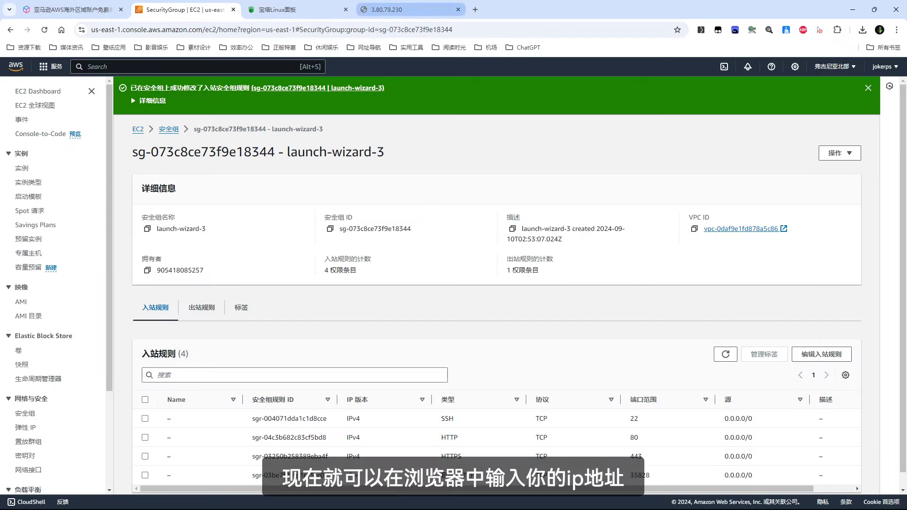
# - Enter 3.80.79.230:80 in the site's browser tab address bar
pyautogui.hotkey('ctrl', '4')
pyautogui.hotkey('ctrl', 'l')
pyautogui.write('3.80.79.230:')
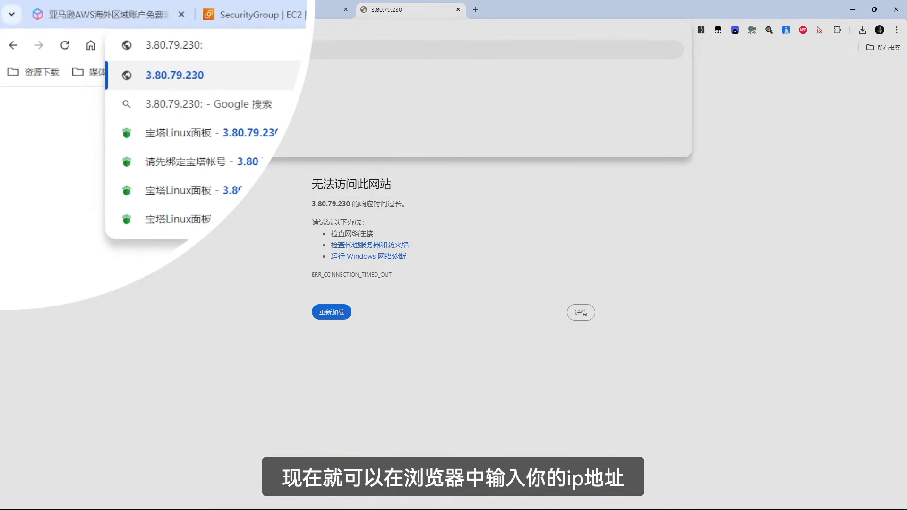
pyautogui.write('80')
# - Load 3.80.79.230:80, then bind the site to 3.80.79.230:56 and delete the port-80 entry
pyautogui.press('Return')
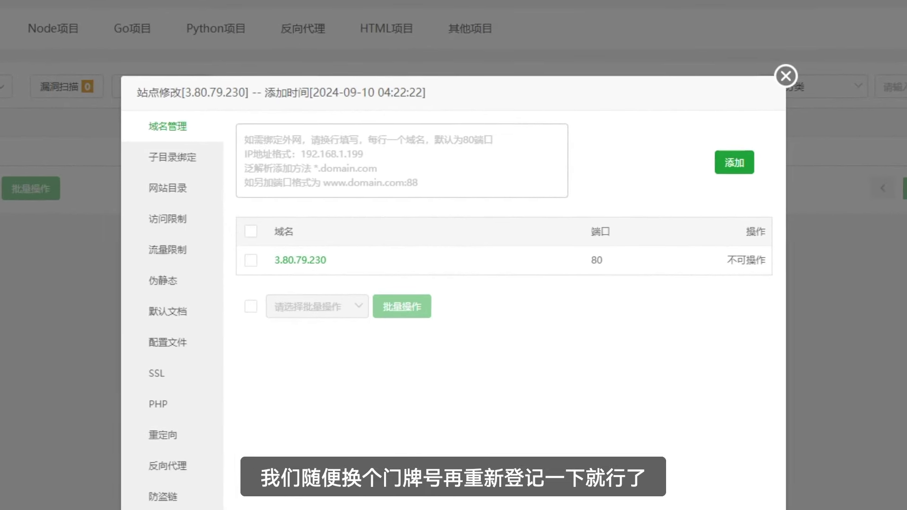
pyautogui.click(265, 140)
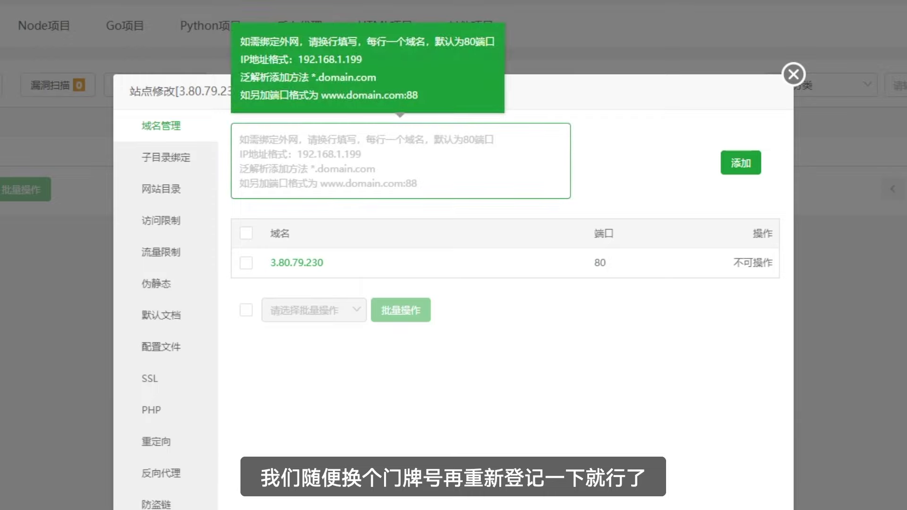
pyautogui.write('3.80.79.230')
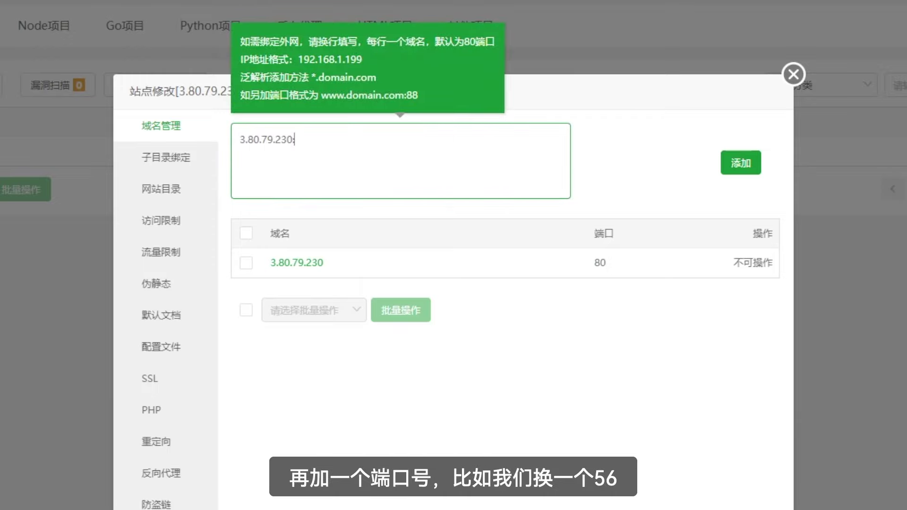
pyautogui.click(750, 165)
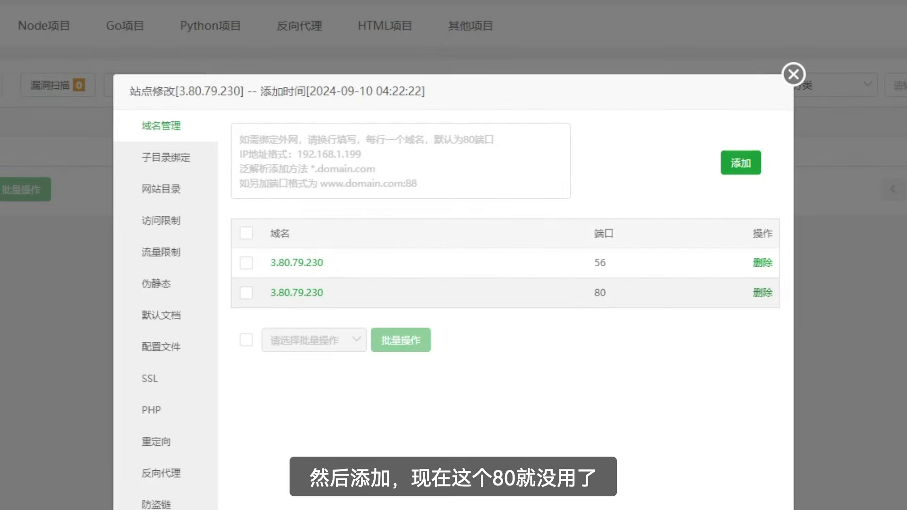
pyautogui.click(762, 292)
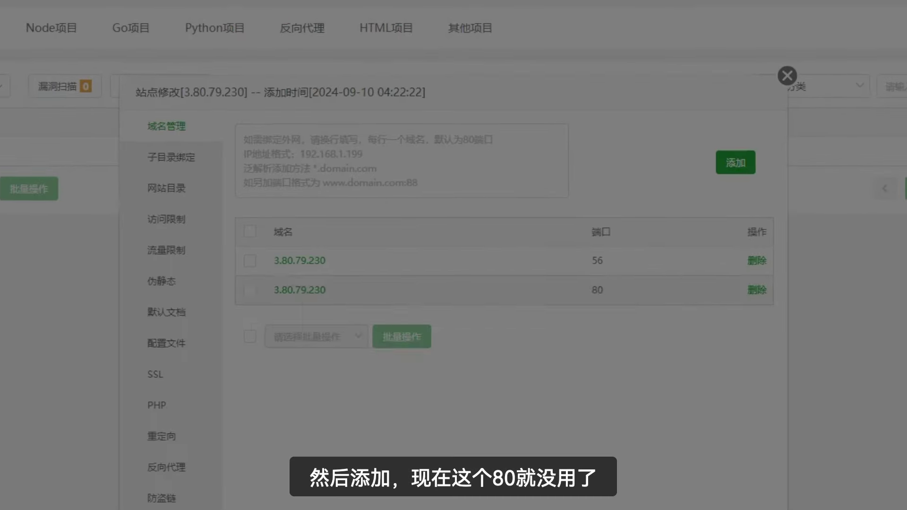
pyautogui.click(680, 477)
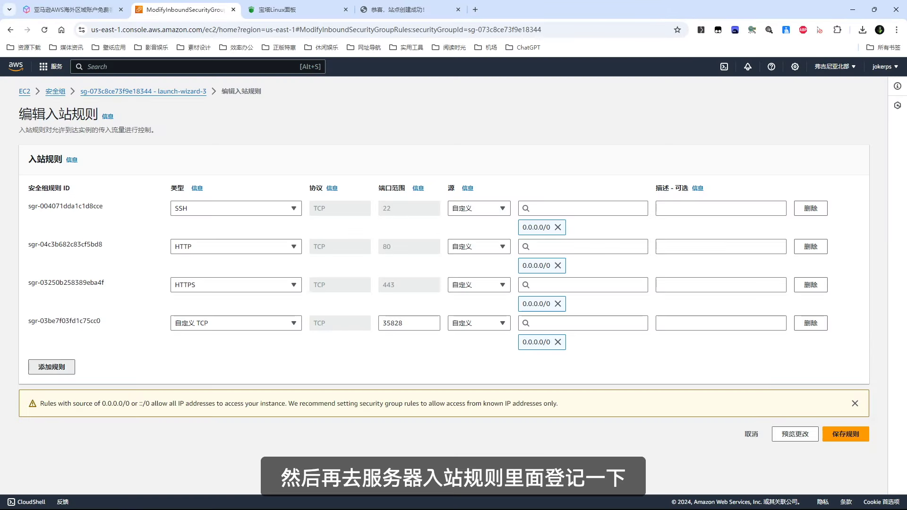
# - Add an inbound custom TCP rule for port 56 from any IPv4 address and save
pyautogui.click(51, 367)
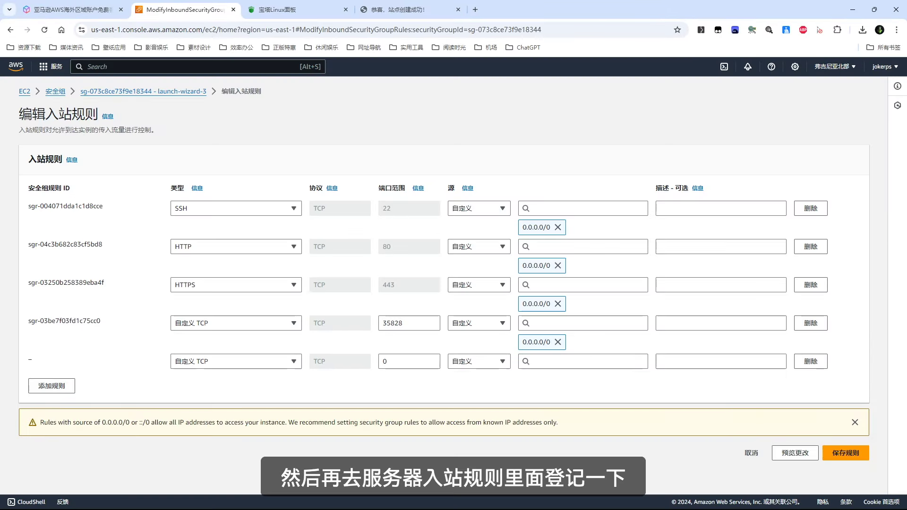
pyautogui.write('56')
pyautogui.click(582, 361)
pyautogui.click(609, 395)
pyautogui.click(846, 472)
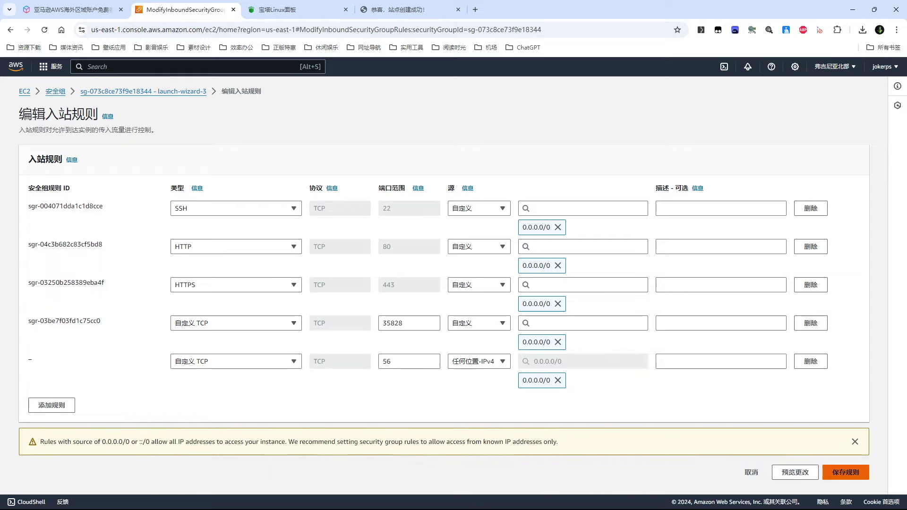
# - Load the site at 3.80.79.230:56 in its browser tab
pyautogui.click(406, 10)
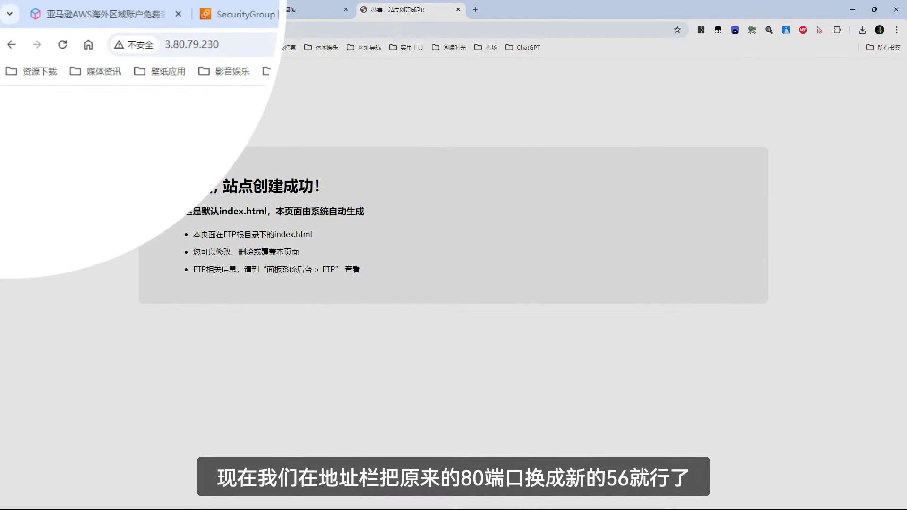
pyautogui.click(45, 29)
pyautogui.click(151, 29)
pyautogui.write(':56')
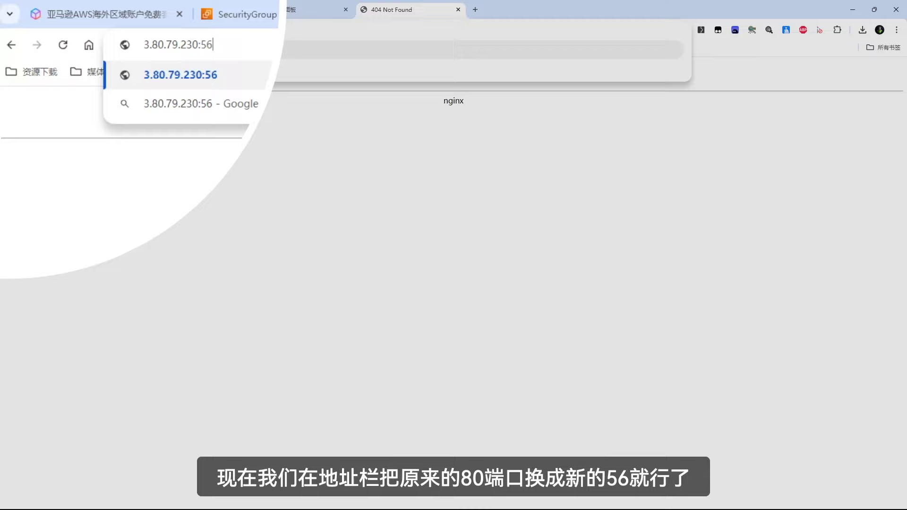
pyautogui.press('Return')
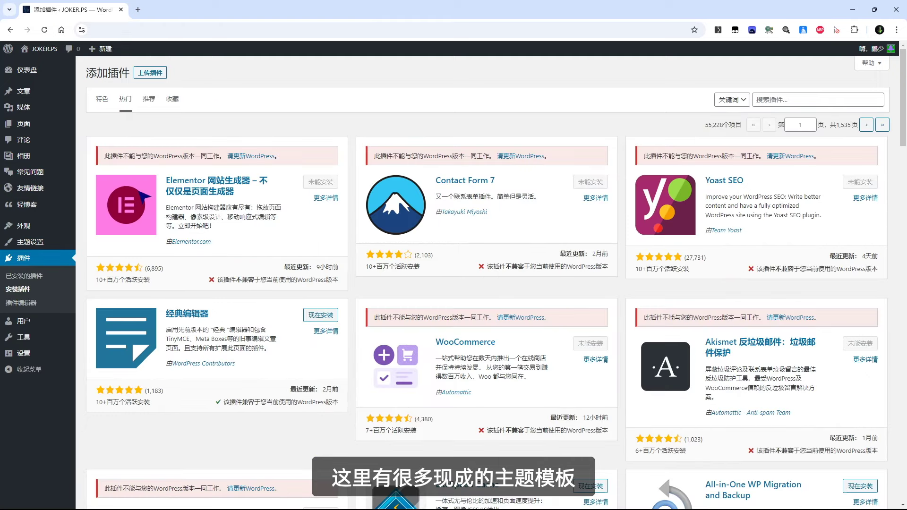
# - Browse the software store's one-click deployment list and dismiss the WordPress deploy dialog
pyautogui.scroll(-15, 486, 284)
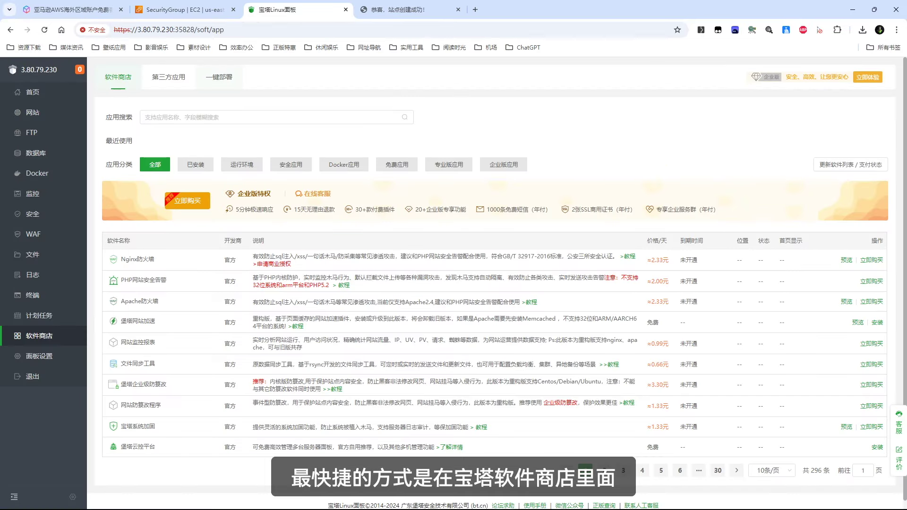
pyautogui.click(219, 77)
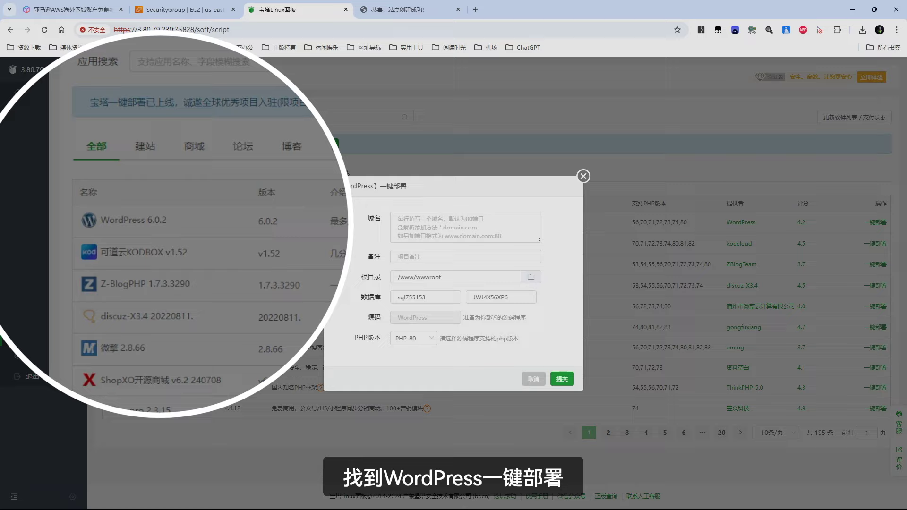
pyautogui.press('Escape')
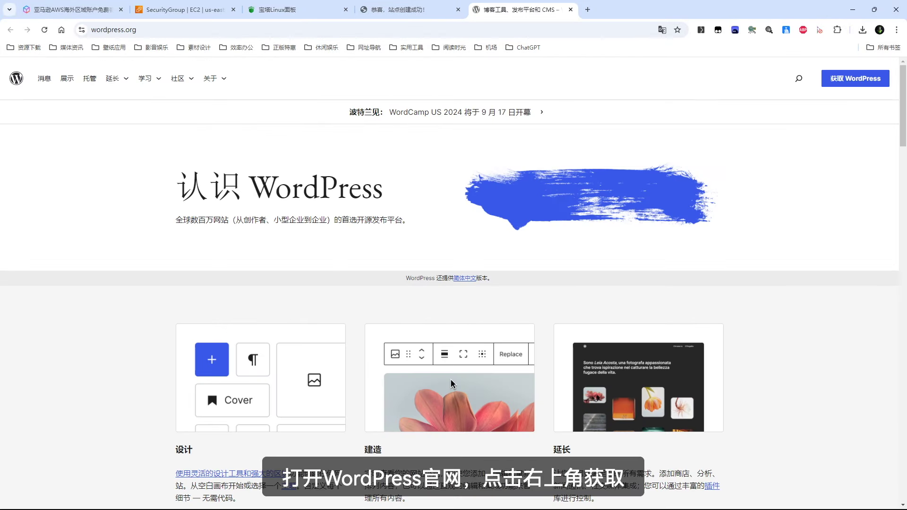
# - Download WordPress 6.6.1 and move the site root's four default files to the recycle bin
pyautogui.click(856, 81)
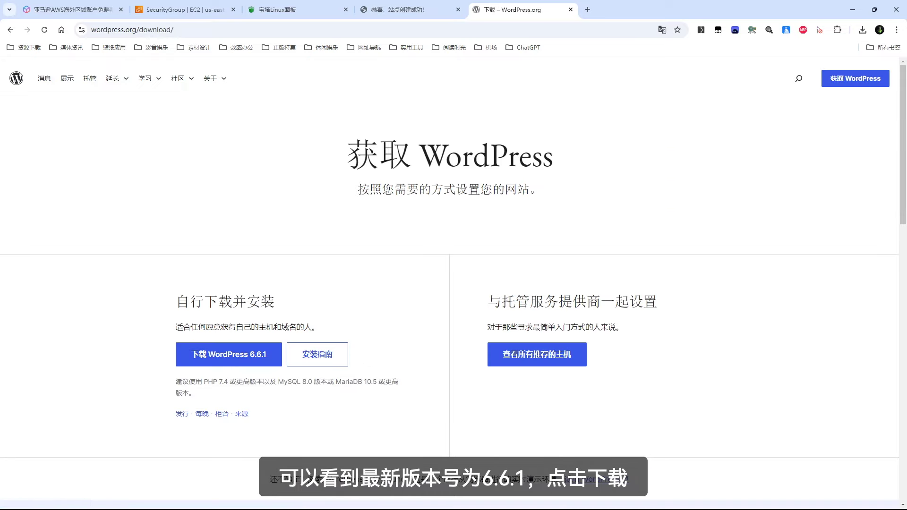
pyautogui.click(241, 360)
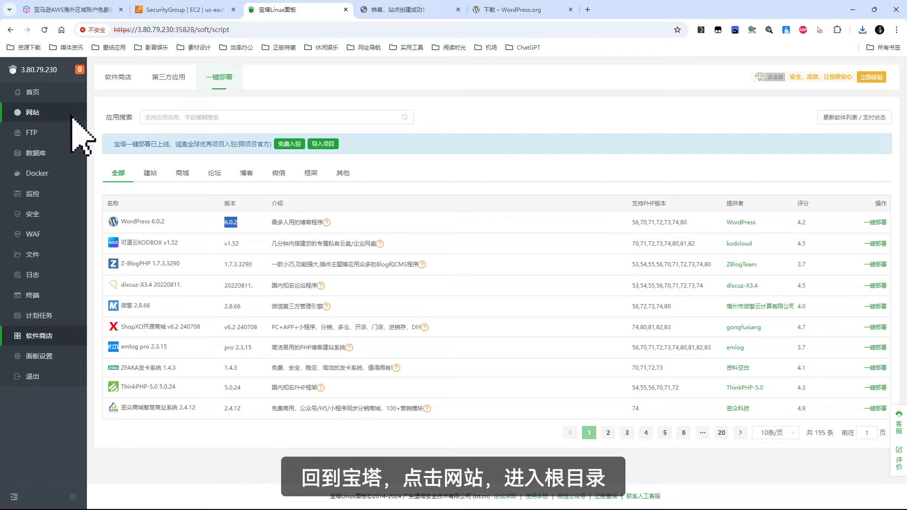
pyautogui.click(73, 118)
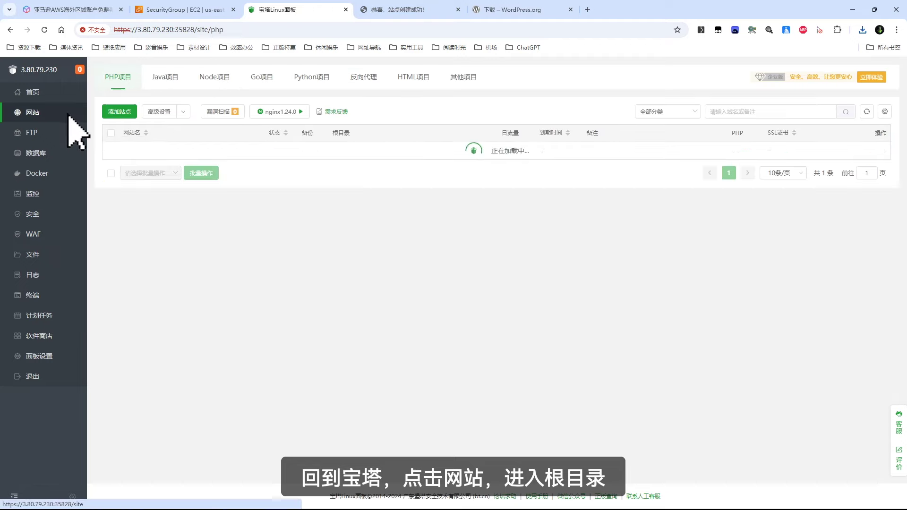
pyautogui.click(399, 151)
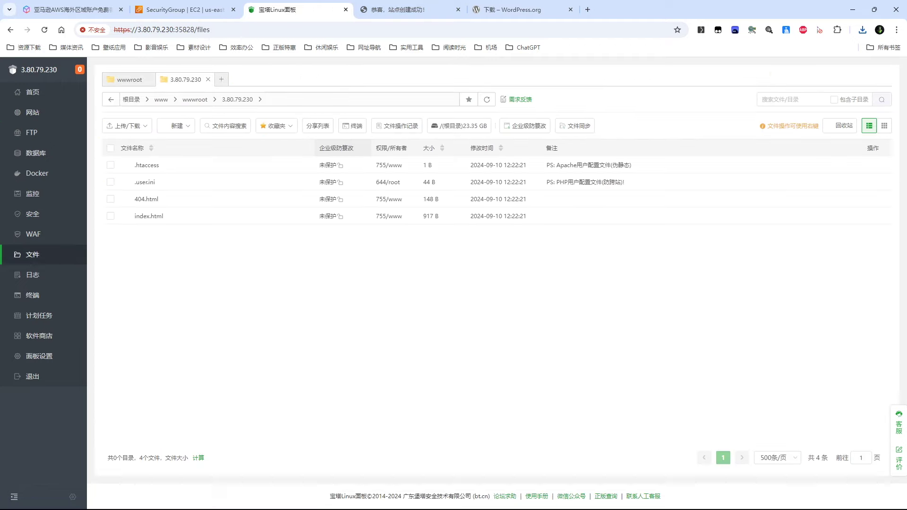
pyautogui.moveTo(289, 234); pyautogui.dragTo(286, 160)
pyautogui.rightClick(286, 162)
pyautogui.click(313, 240)
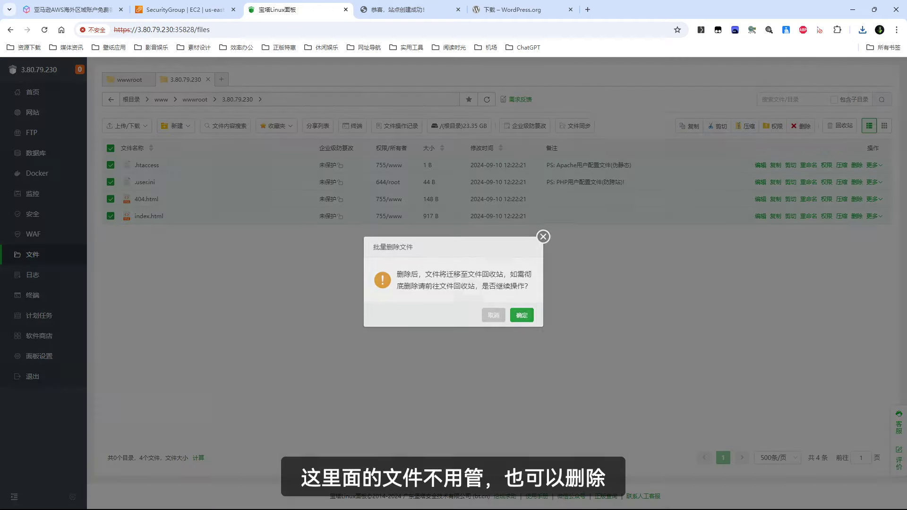
pyautogui.click(522, 316)
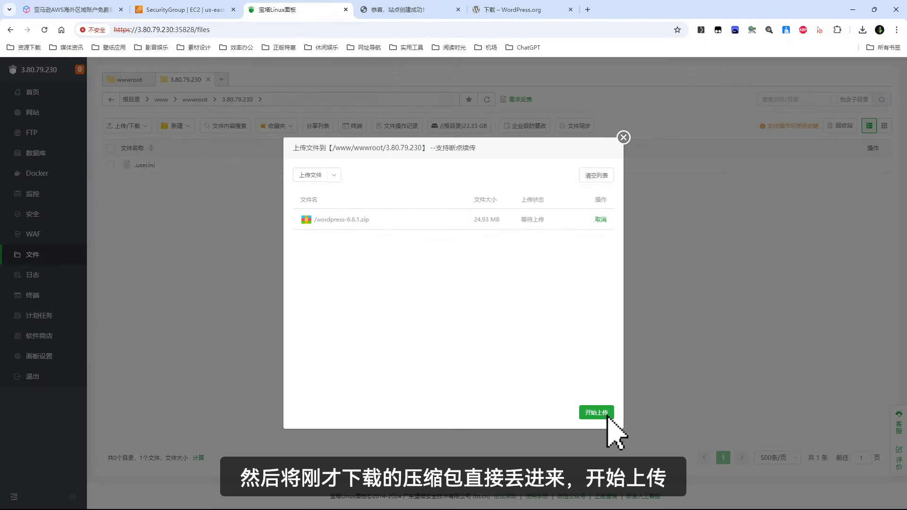
# - Upload wordpress-6.6.1.zip to the site root from the copied WordPress download link
pyautogui.click(609, 414)
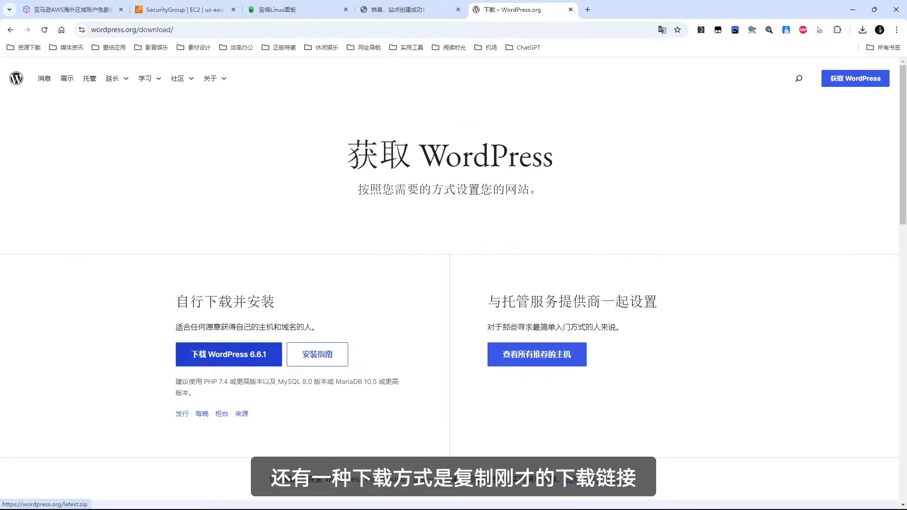
pyautogui.rightClick(258, 361)
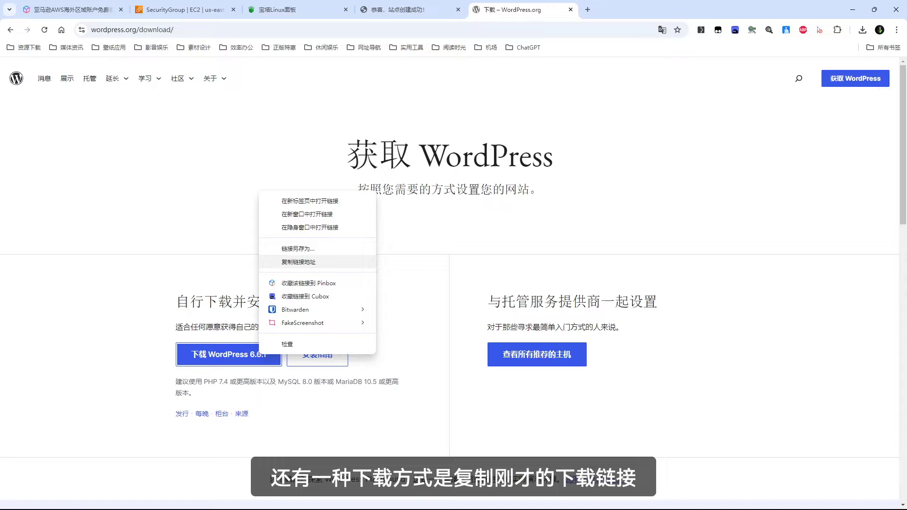
pyautogui.click(295, 262)
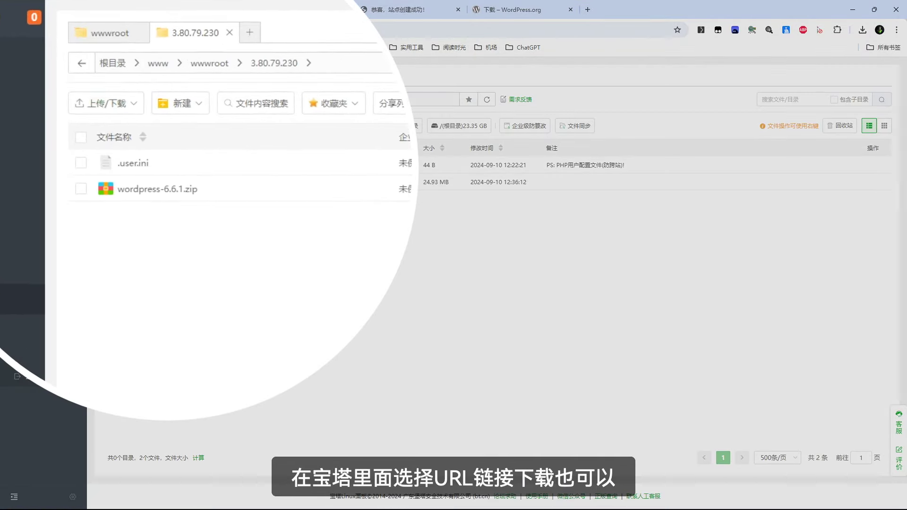
pyautogui.moveTo(131, 126)
pyautogui.click(124, 166)
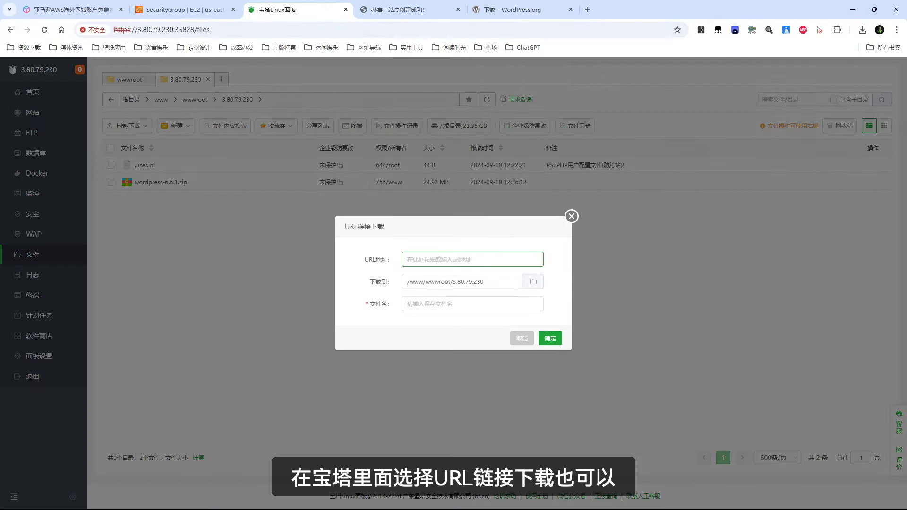
pyautogui.write('https://wordpress.org/latest.zip')
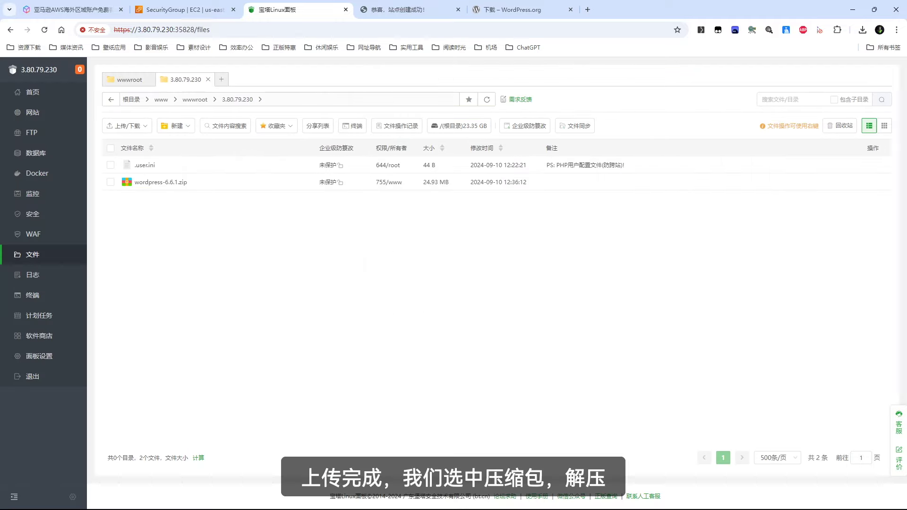
# - Extract wordpress-6.6.1.zip and move all files from the wordpress folder into the 3.80.79.230 root
pyautogui.click(841, 183)
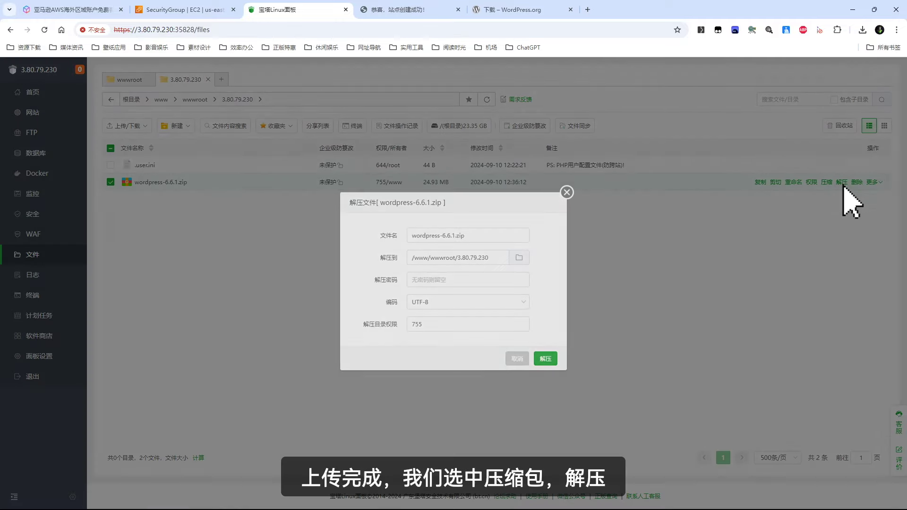
pyautogui.press('Return')
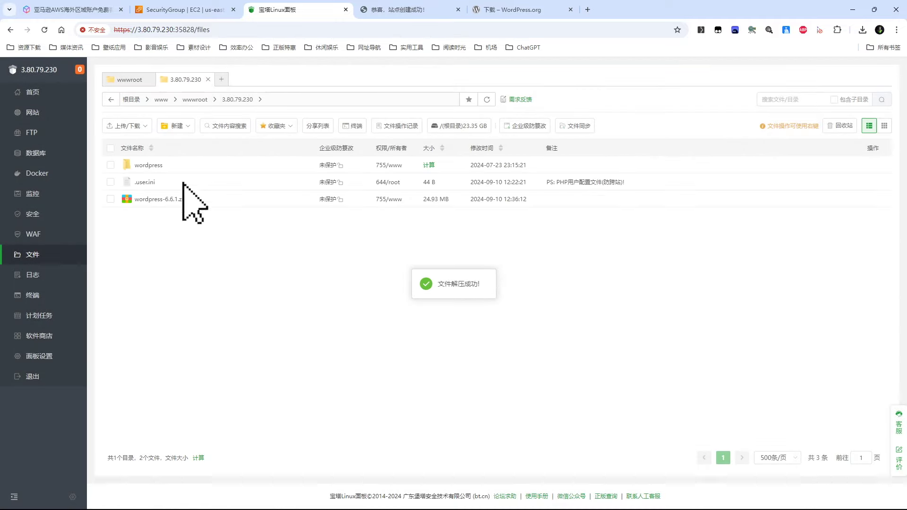
pyautogui.click(158, 166)
pyautogui.hotkey('ctrl', 'a')
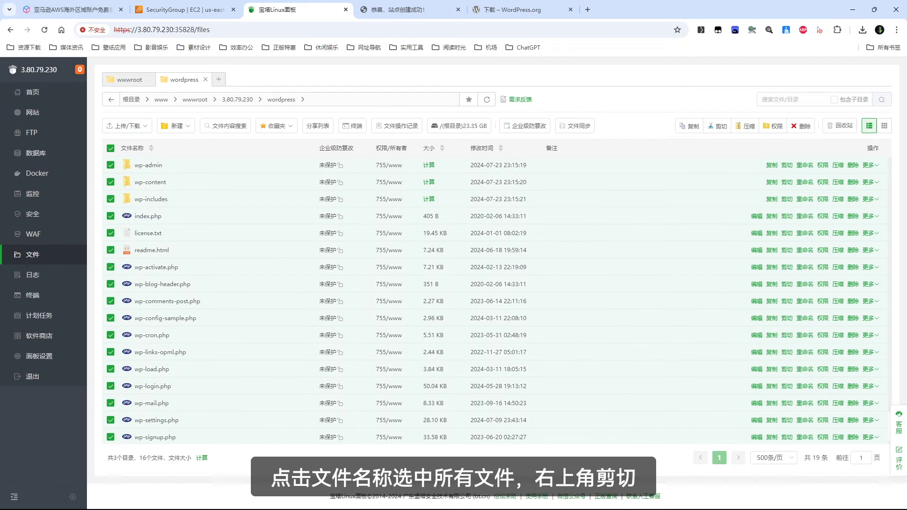
pyautogui.click(718, 127)
pyautogui.click(246, 100)
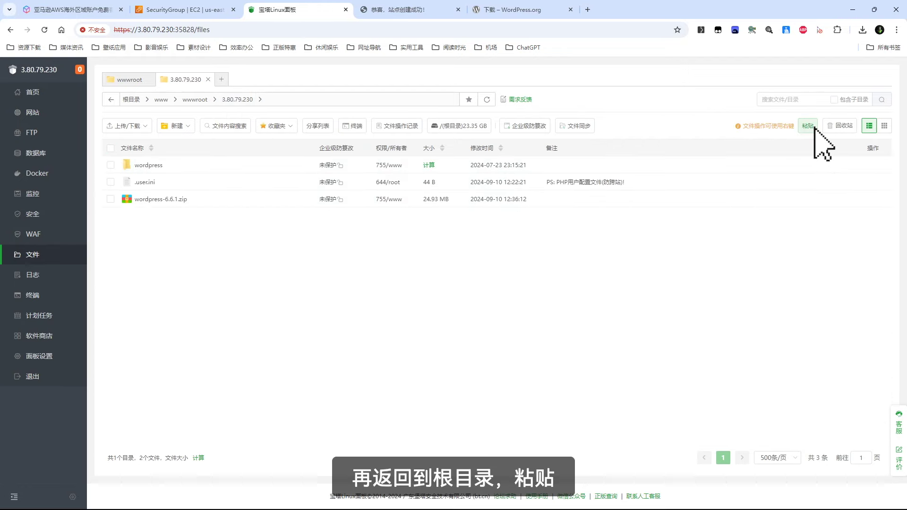
pyautogui.click(808, 125)
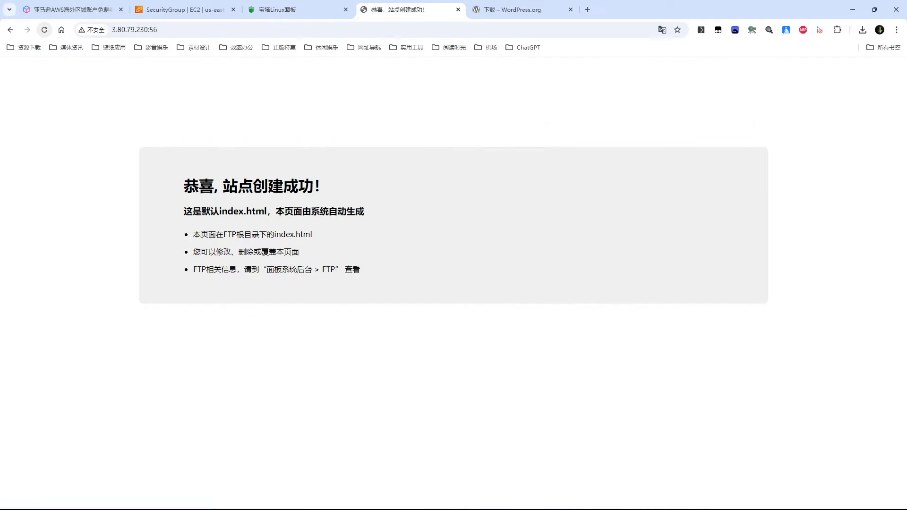
# - Reload the site and start WordPress setup in 简体中文
pyautogui.press('F5')
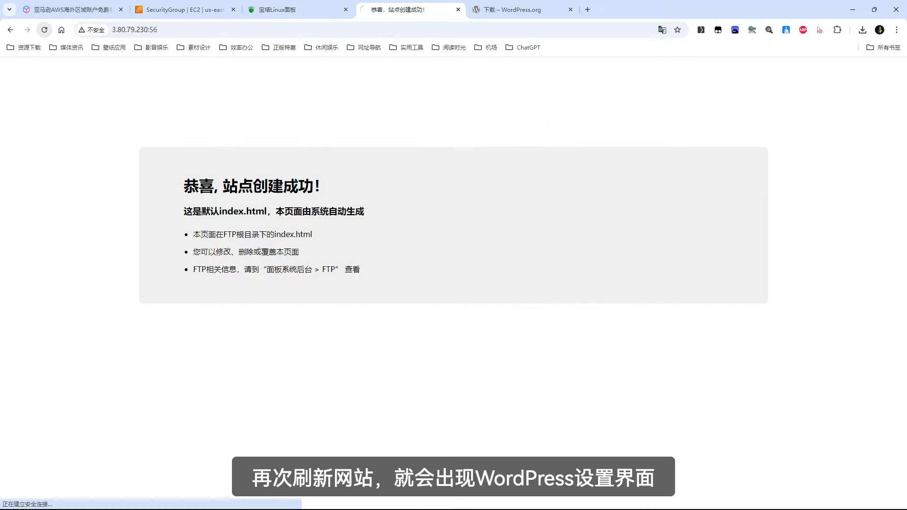
pyautogui.scroll(-20, 451, 241)
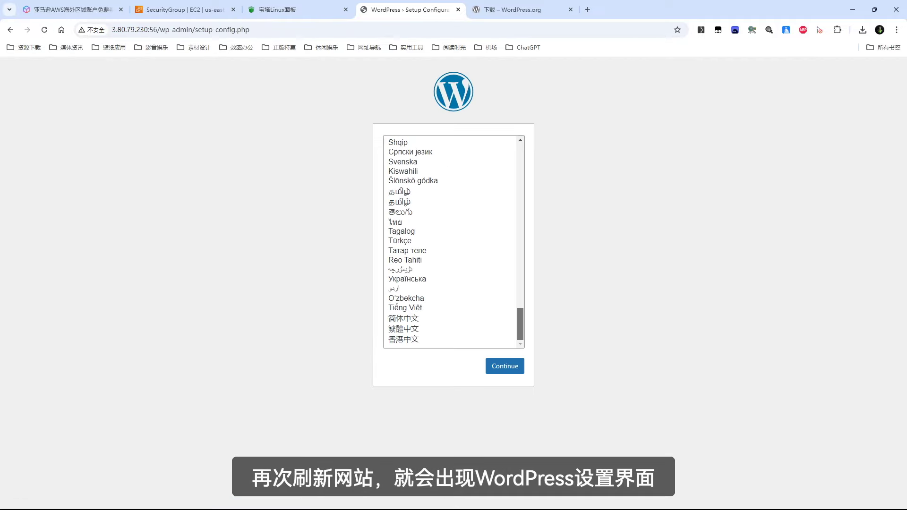
pyautogui.scroll(3, 451, 241)
pyautogui.scroll(-3, 451, 241)
pyautogui.click(403, 319)
pyautogui.click(504, 366)
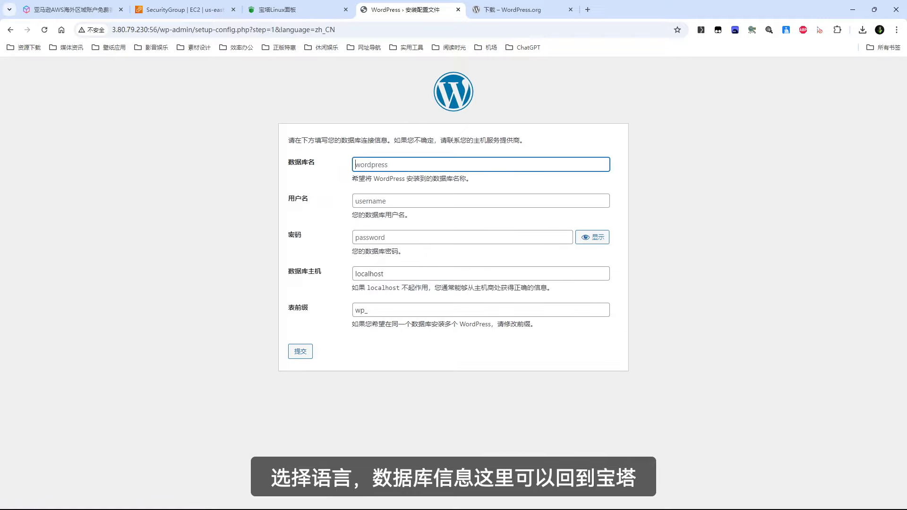
# - Submit the database connection details, copying database name 3_80_79_230 from the BaoTa database list
pyautogui.click(278, 9)
pyautogui.click(67, 153)
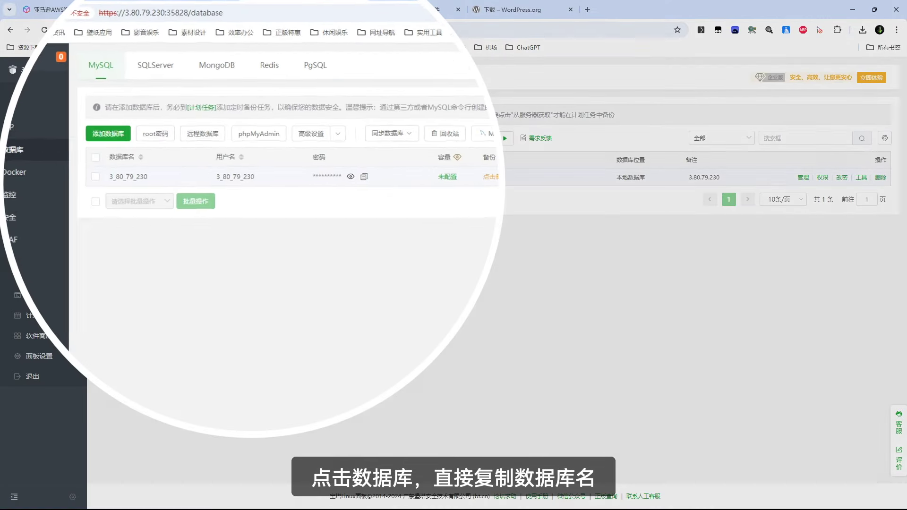
pyautogui.doubleClick(127, 176)
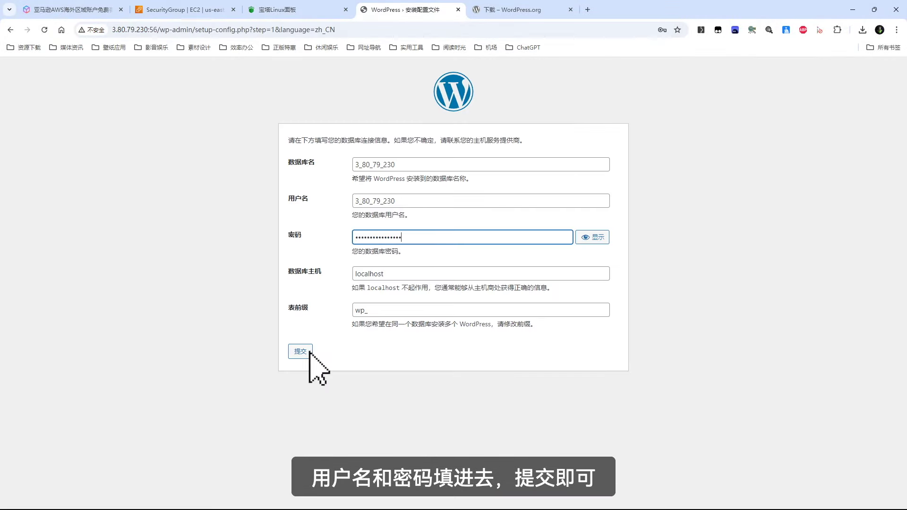
pyautogui.click(310, 352)
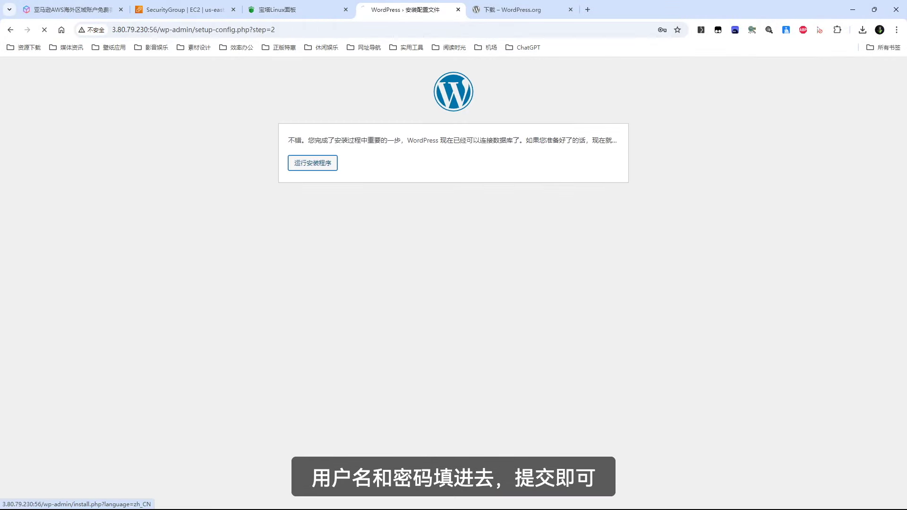
# - Set the site title to 鹏少的博客 and install WordPress
pyautogui.click(334, 167)
pyautogui.write('pengsh')
pyautogui.press('space')
pyautogui.write('deboke')
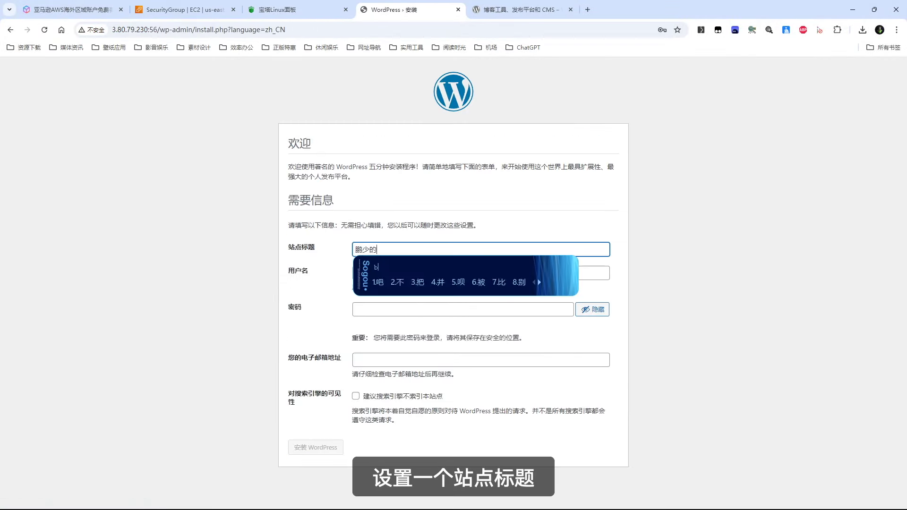
pyautogui.press('space')
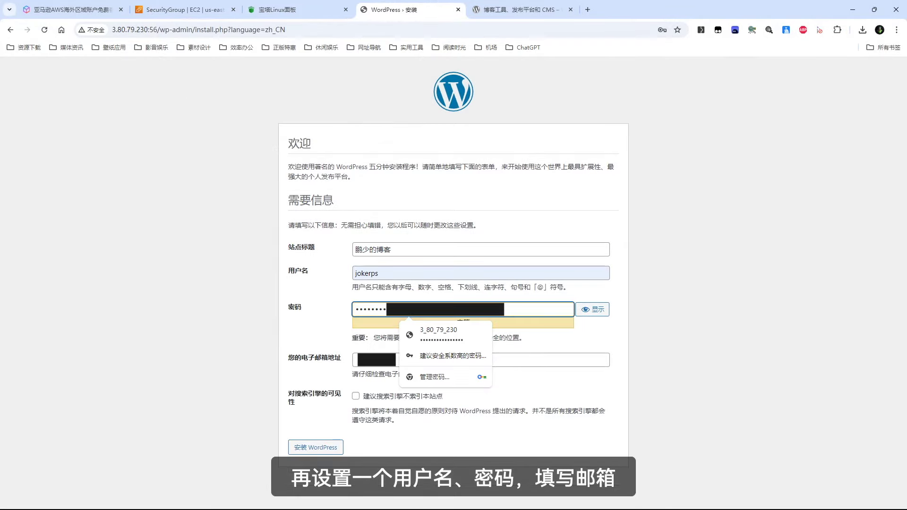
pyautogui.press('Return')
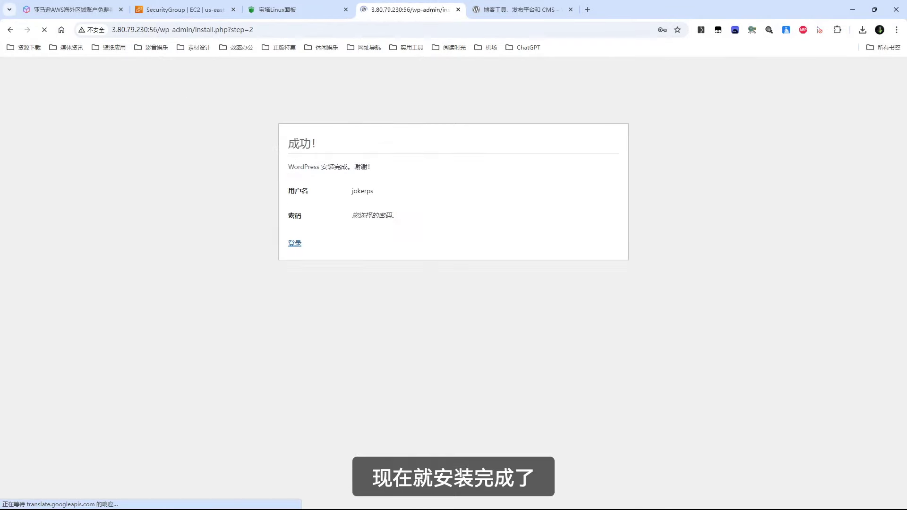
# - Log in to the WordPress admin dashboard and view the site's front page
pyautogui.click(295, 243)
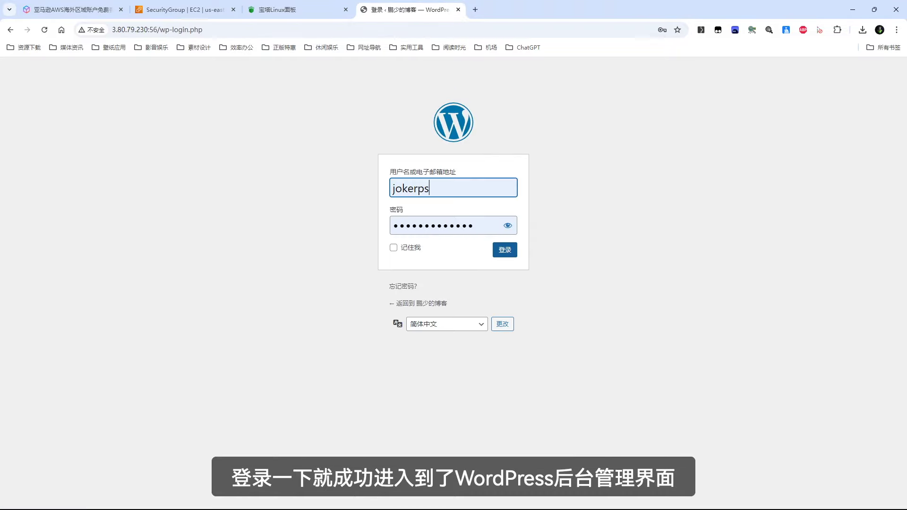
pyautogui.click(505, 249)
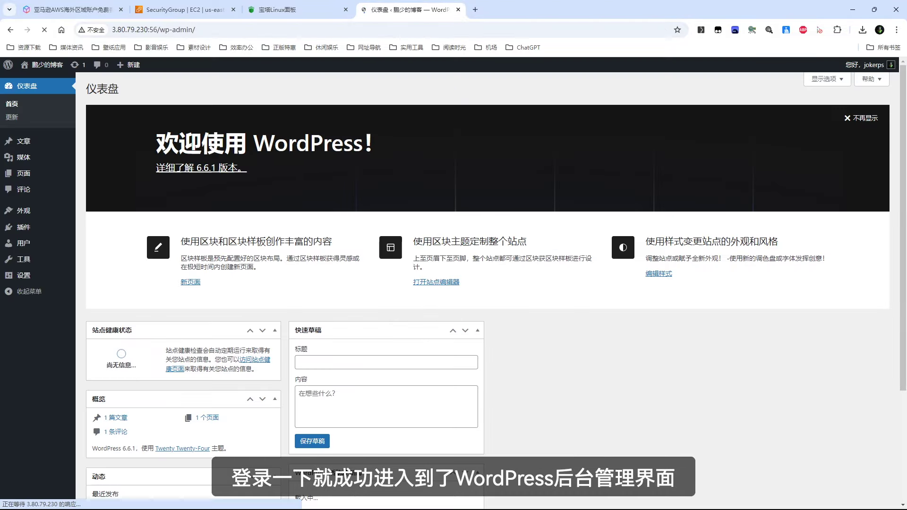
pyautogui.click(154, 29)
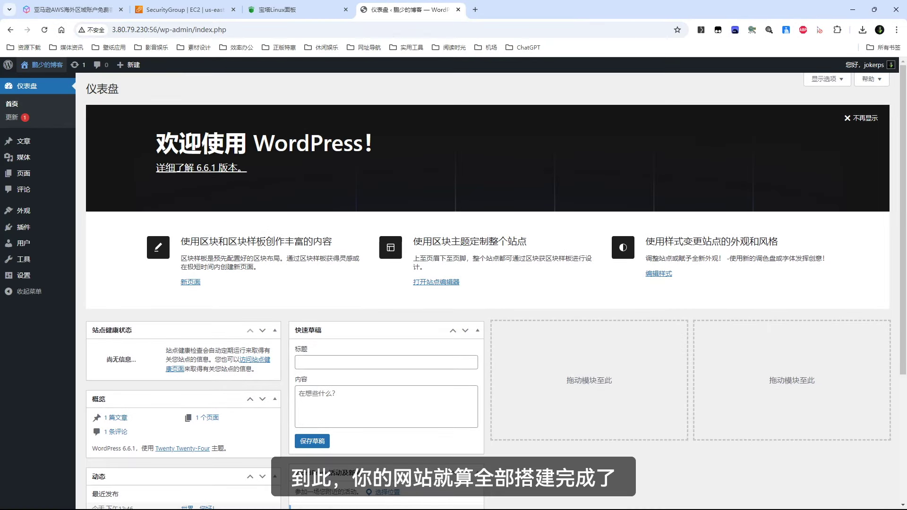
pyautogui.moveTo(42, 65)
pyautogui.click(33, 81)
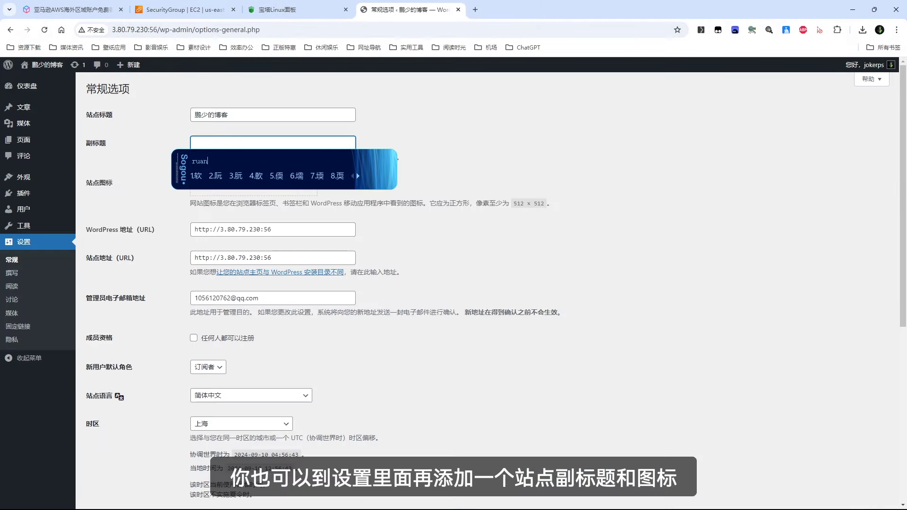
# - Set the site tagline to 软件搬运工 and upload an image as the site icon
pyautogui.write('你的新站点')
pyautogui.click(228, 188)
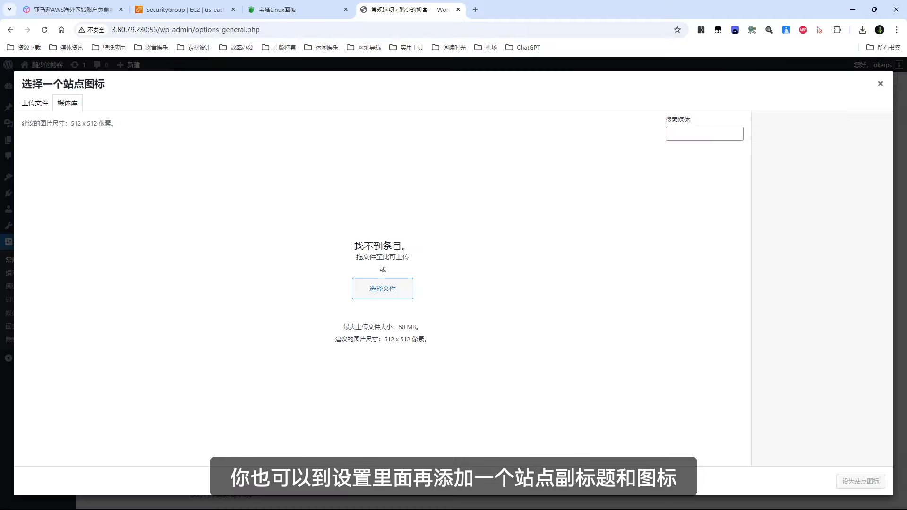
pyautogui.moveTo(588, 367); pyautogui.dragTo(583, 364)
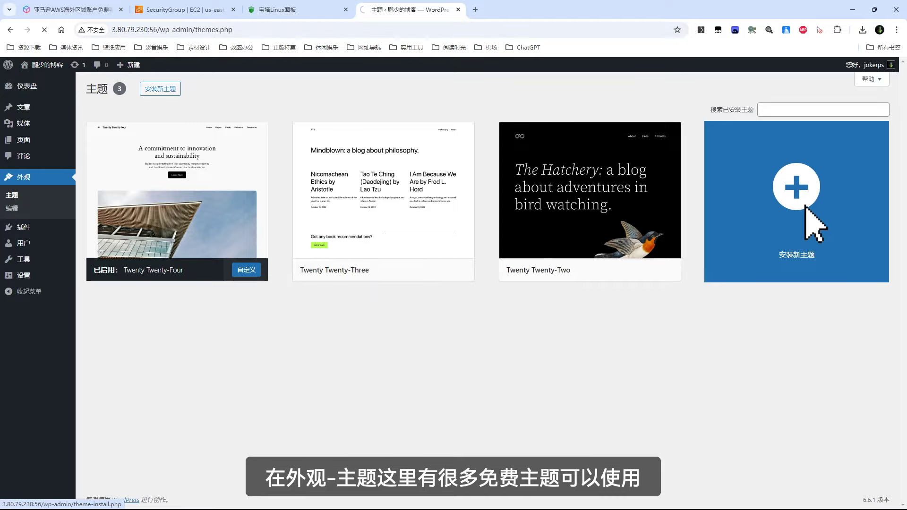
# - Upload and install the niRvana theme zip, then activate it
pyautogui.scroll(-15, 487, 283)
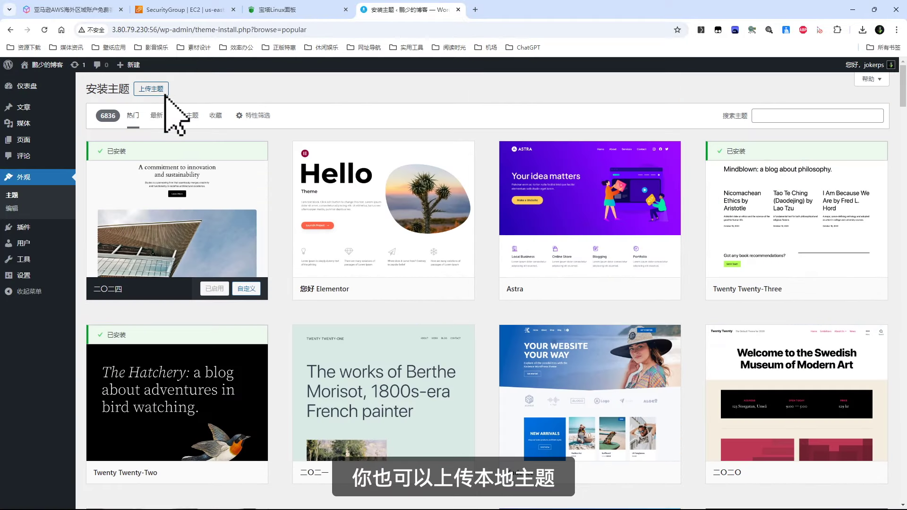
pyautogui.click(151, 89)
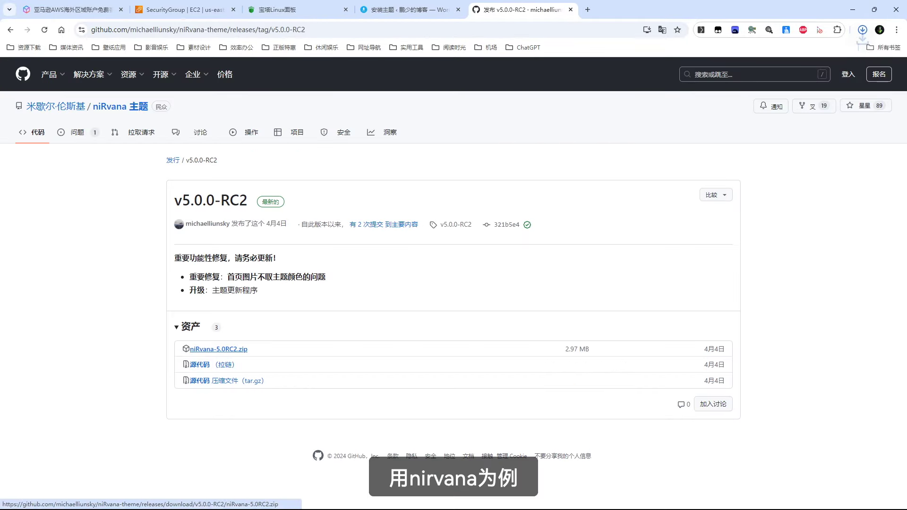
pyautogui.click(218, 349)
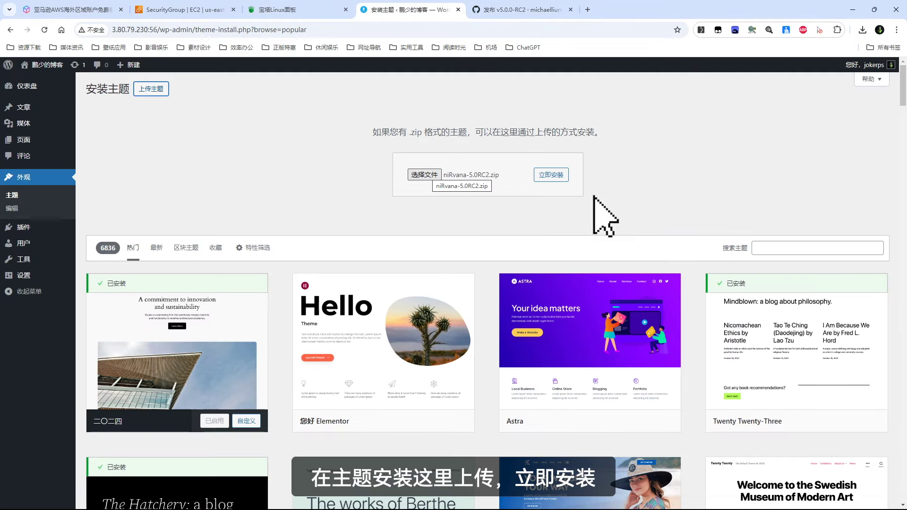
pyautogui.click(550, 175)
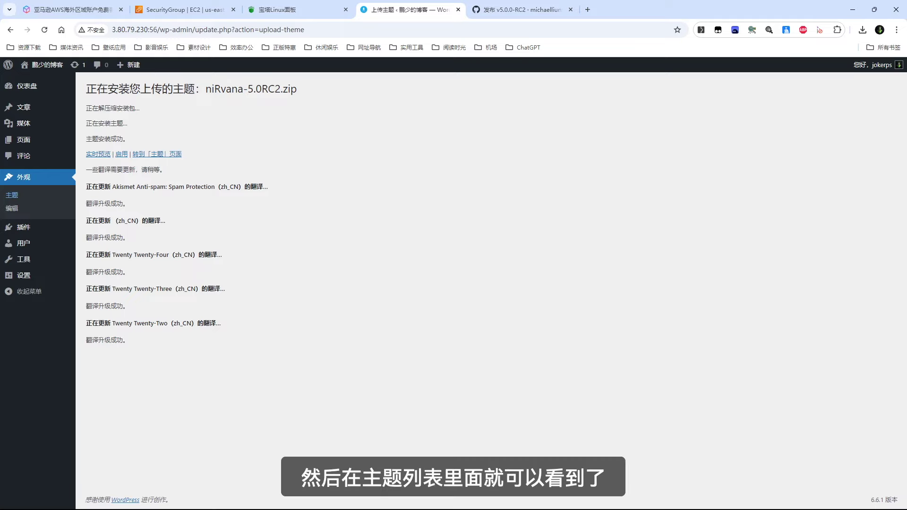
pyautogui.click(157, 154)
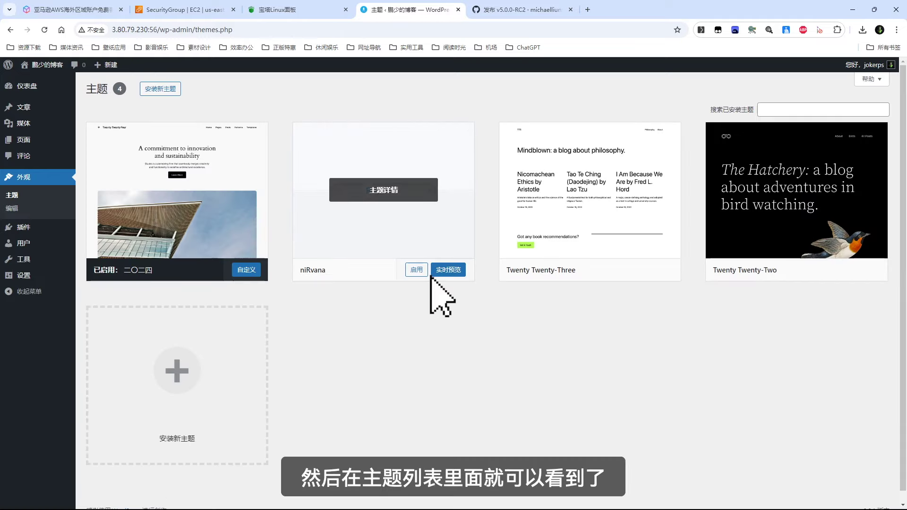
pyautogui.click(418, 270)
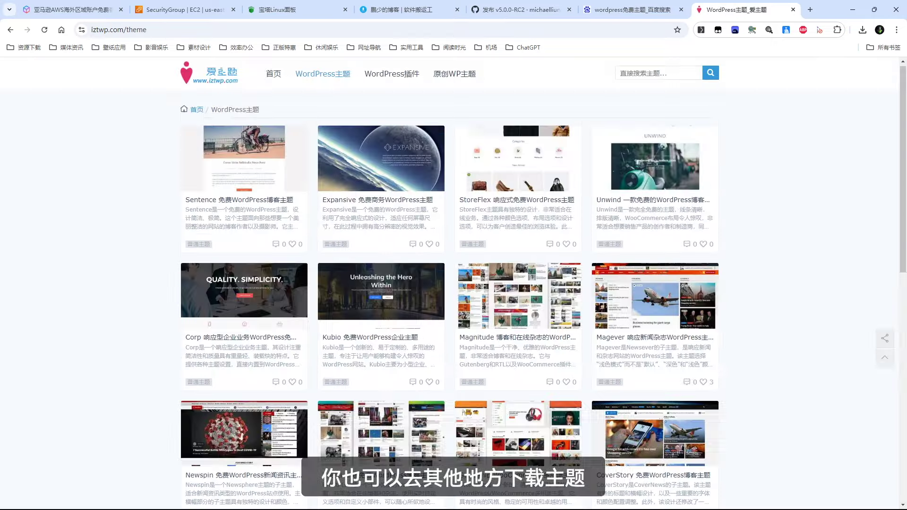
# - Install and activate the BroadNews theme zip, then view the site
pyautogui.scroll(-10, 453, 284)
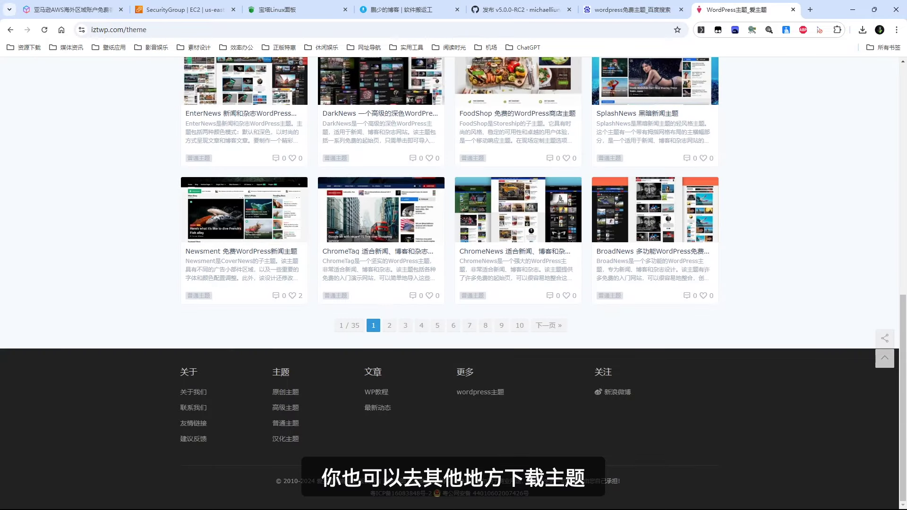
pyautogui.click(655, 213)
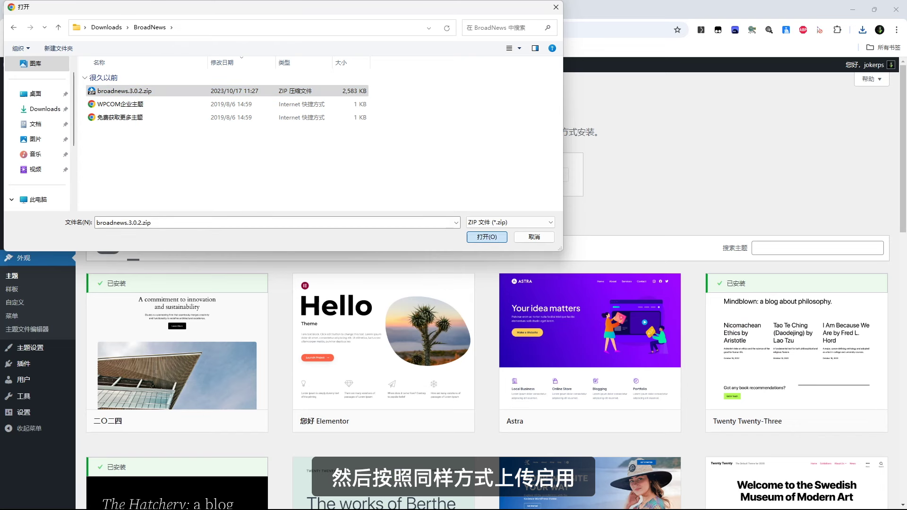
pyautogui.press('Return')
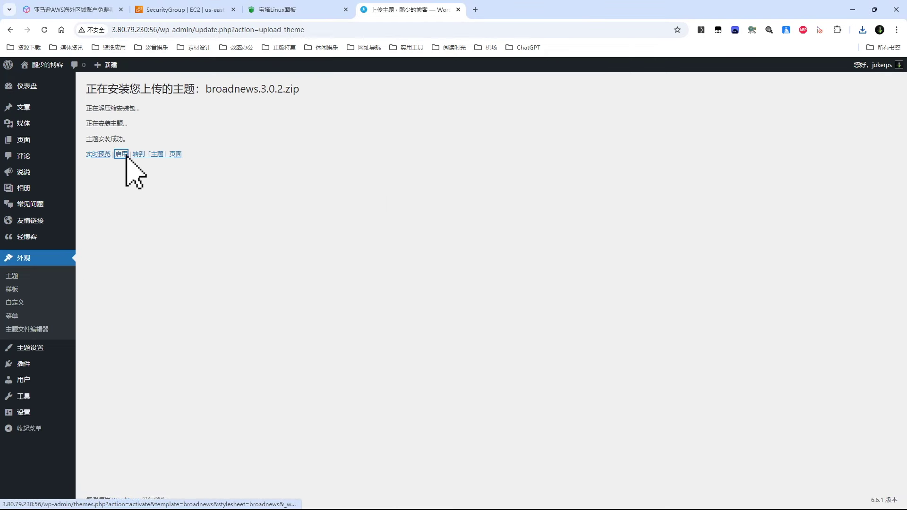
pyautogui.click(126, 154)
pyautogui.click(152, 344)
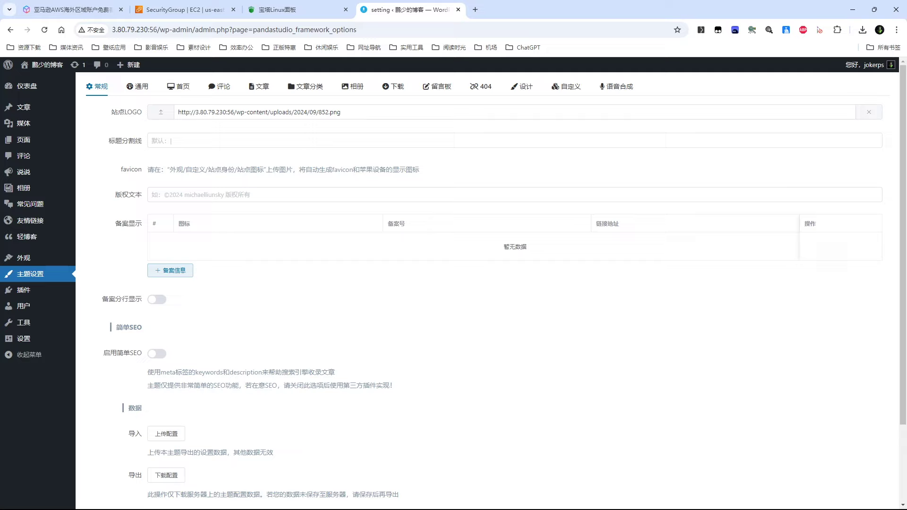
# - Save all the theme settings and open the site in a new tab
pyautogui.scroll(-5, 453, 283)
pyautogui.click(170, 463)
pyautogui.rightClick(48, 62)
pyautogui.click(99, 72)
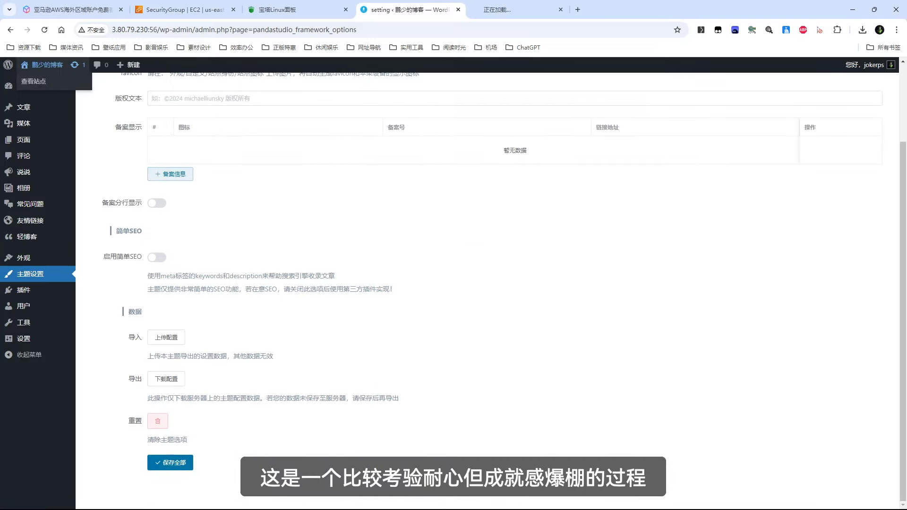
pyautogui.click(486, 10)
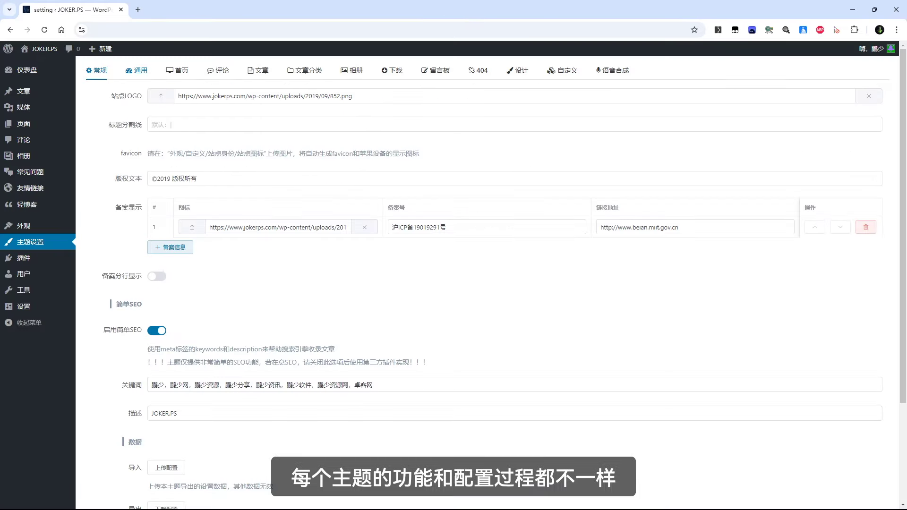
# - Browse the general, homepage, comment, post, category and download settings sections
pyautogui.click(137, 69)
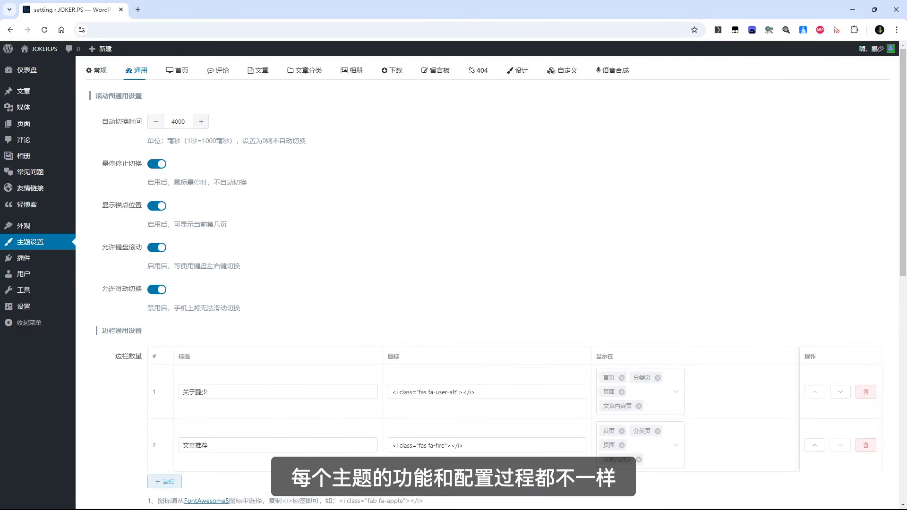
pyautogui.click(177, 70)
pyautogui.click(218, 70)
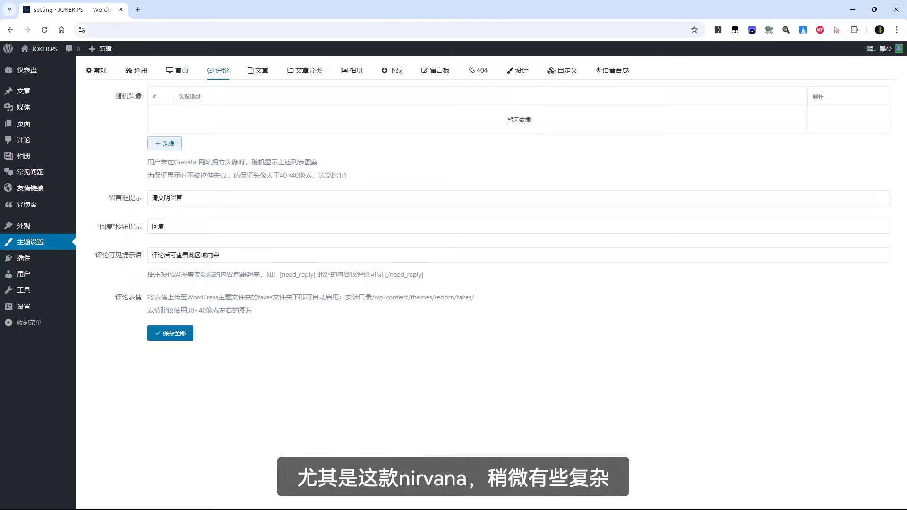
pyautogui.click(258, 70)
pyautogui.click(305, 69)
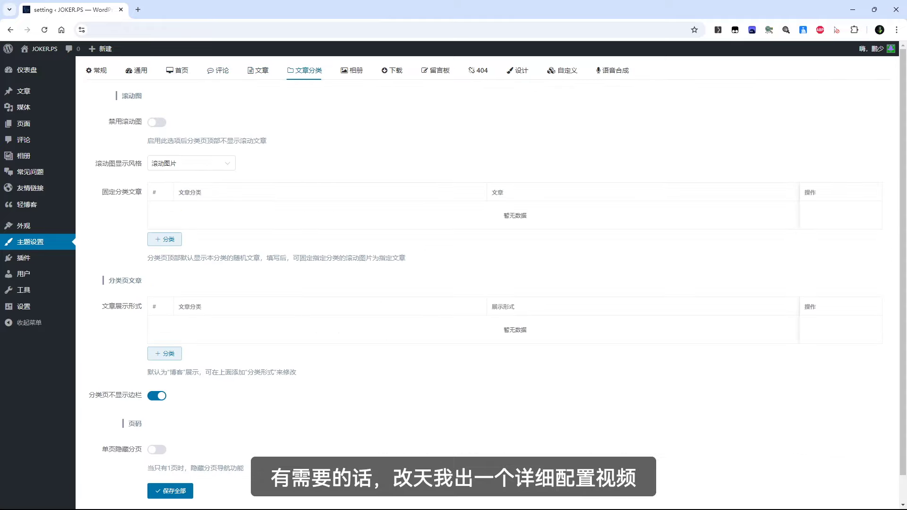
pyautogui.click(392, 70)
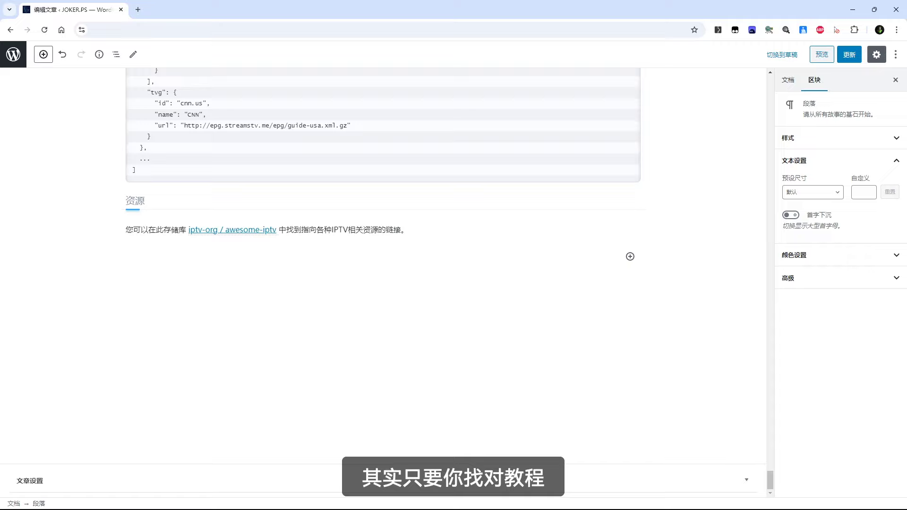
# - Insert a Download Button block into a post and test the download button
pyautogui.click(43, 54)
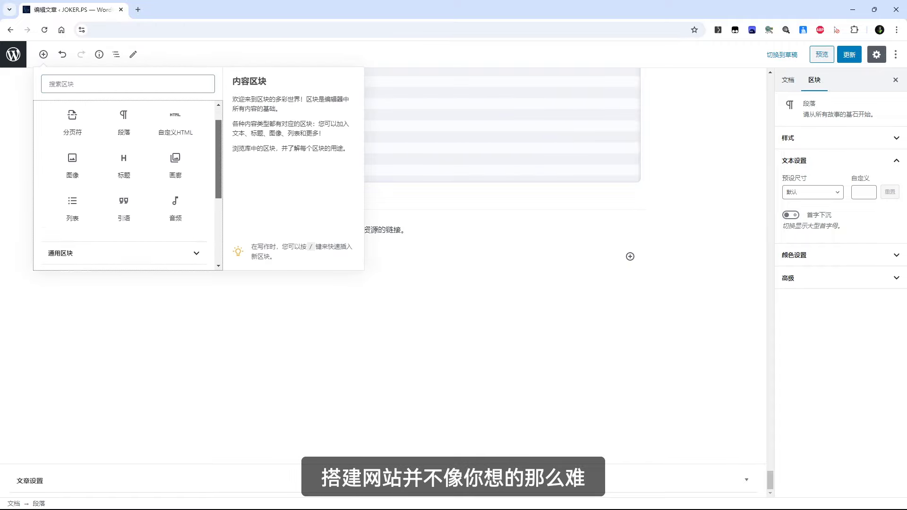
pyautogui.scroll(-3, 123, 188)
pyautogui.click(76, 229)
pyautogui.click(174, 233)
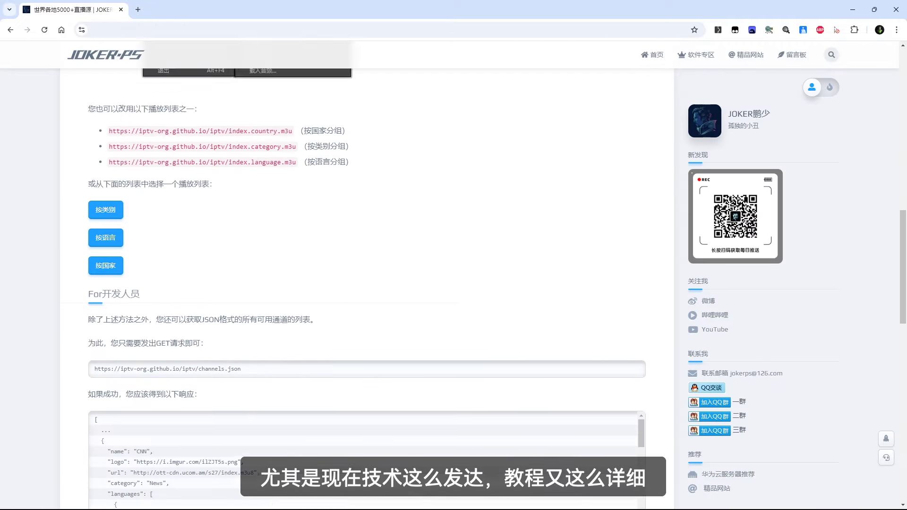
pyautogui.scroll(-1, 359, 284)
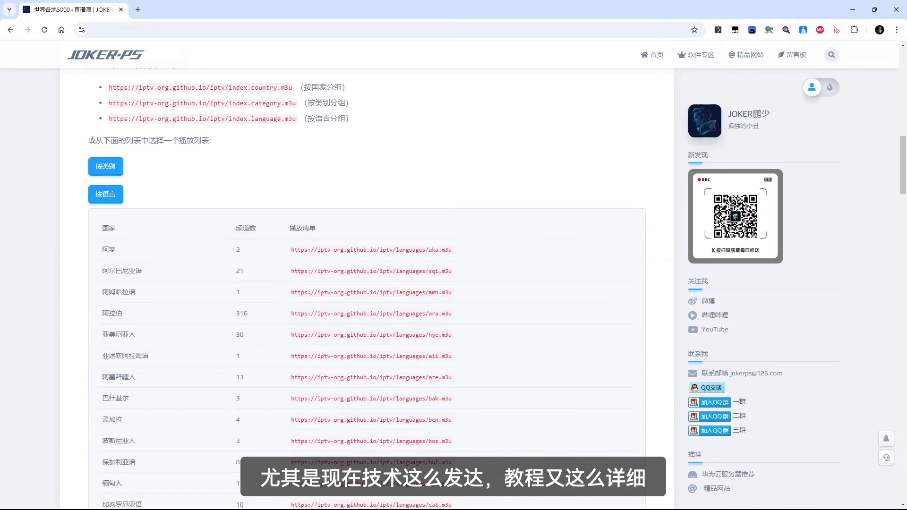
pyautogui.scroll(-15, 367, 283)
pyautogui.click(367, 427)
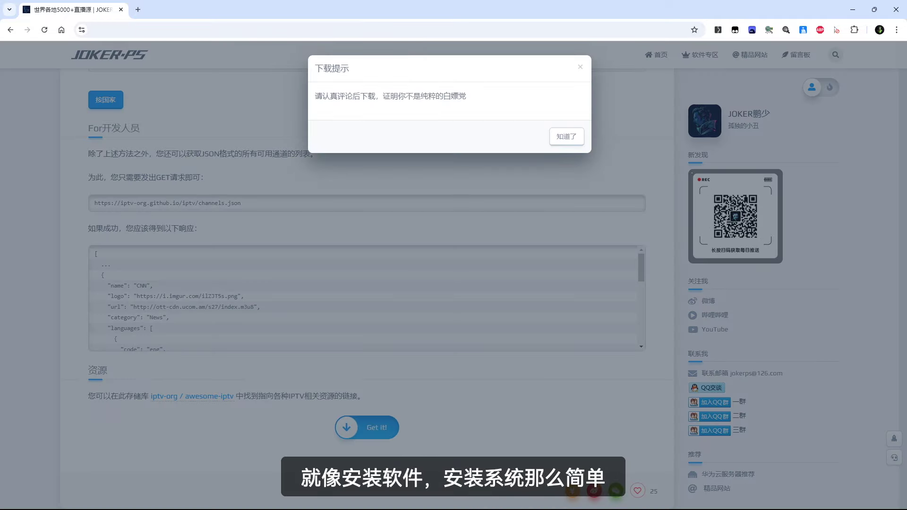
pyautogui.click(566, 137)
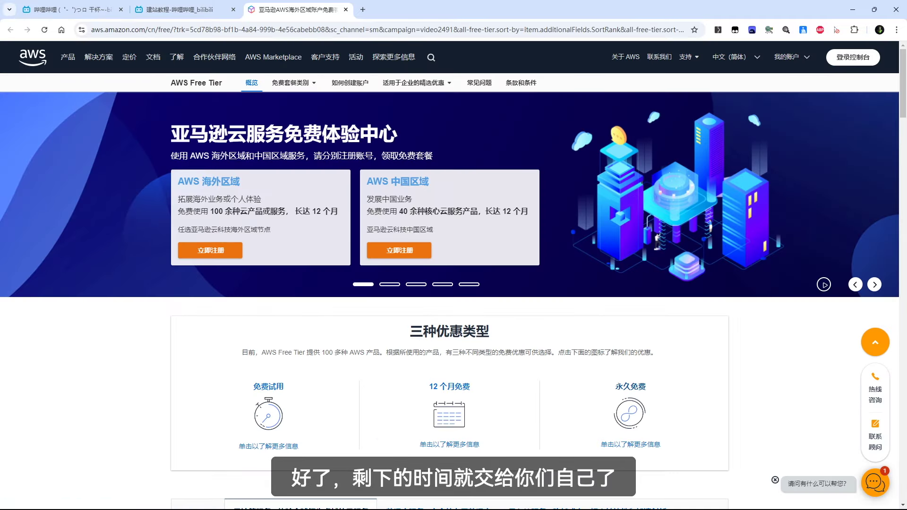
pyautogui.scroll(-8, 454, 283)
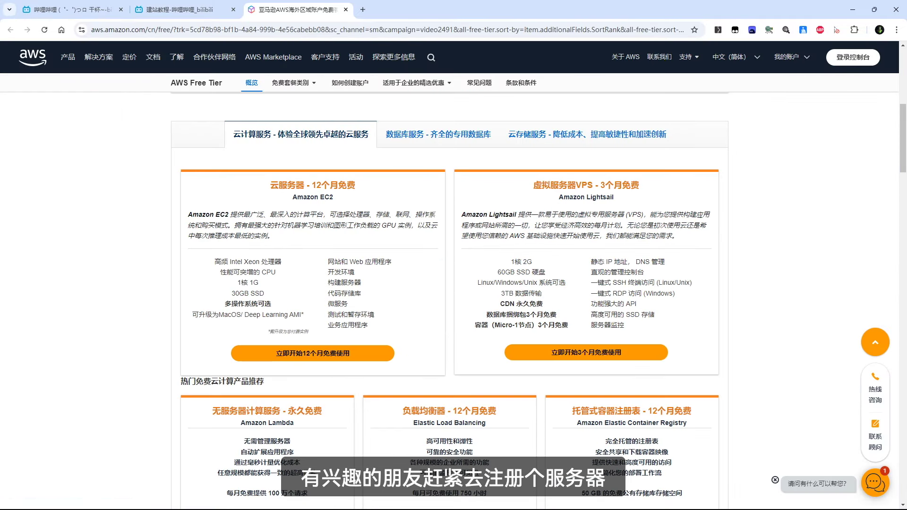